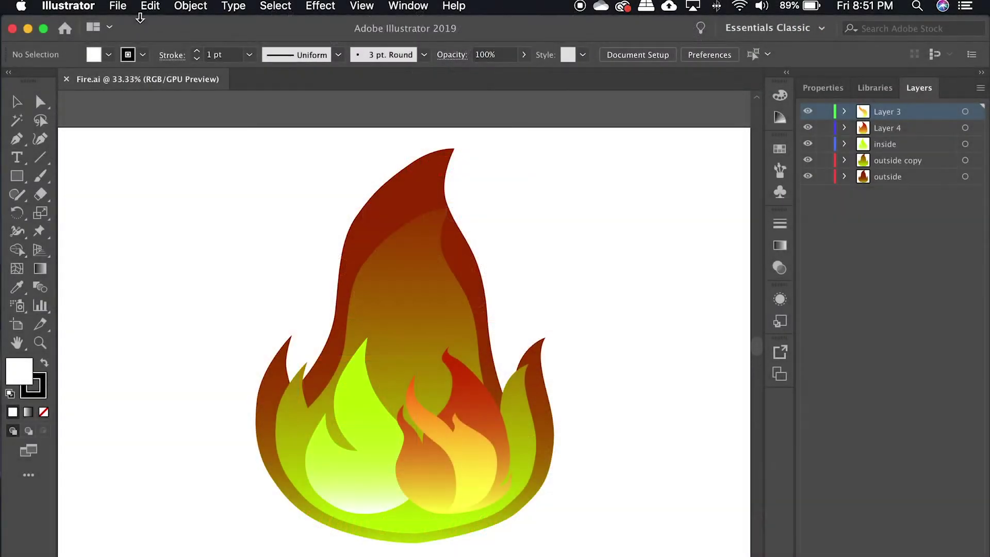
- Save the fire artwork as an SVG file named Fire 2.svg in the _Pictures folder
{"action": "left_click", "coordinate": [118, 7]}
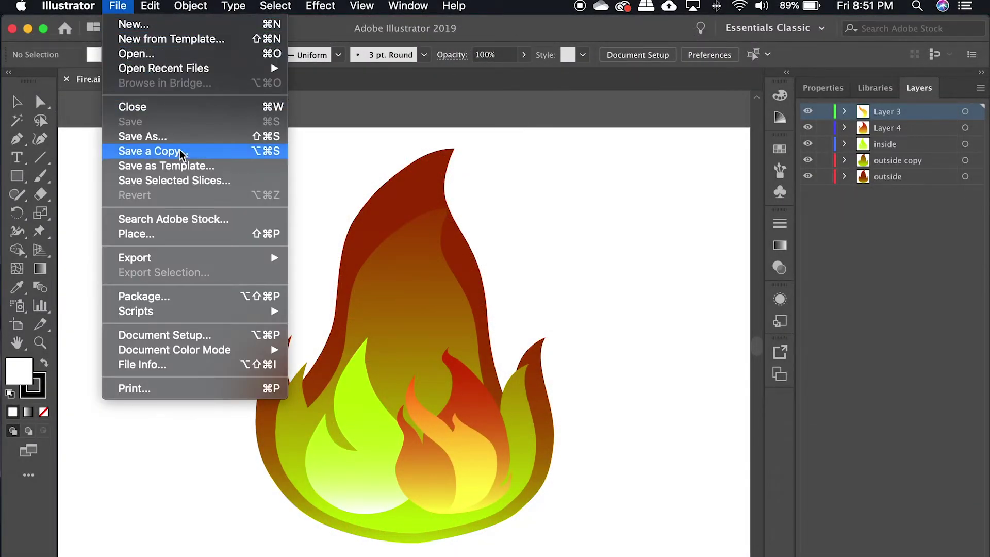
{"action": "left_click", "coordinate": [185, 137]}
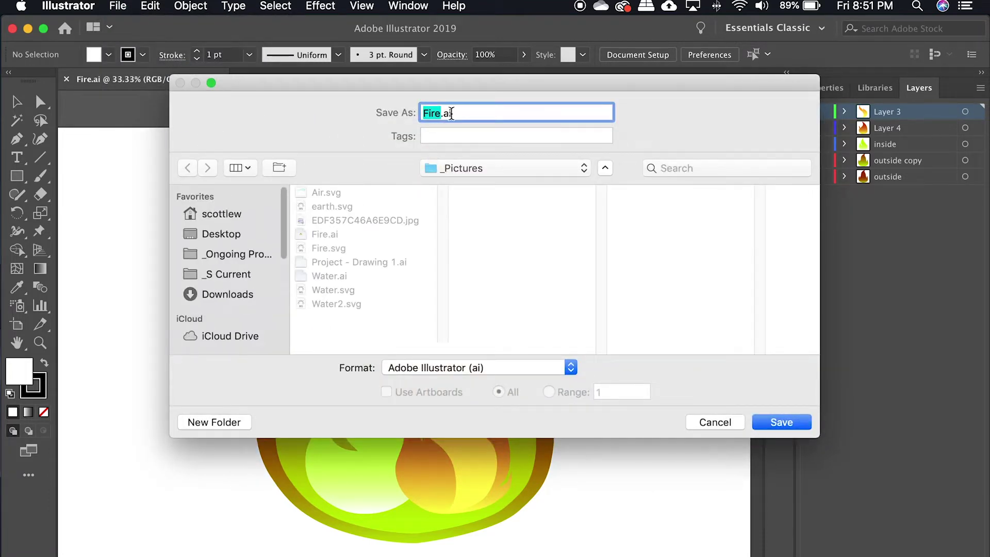
{"action": "left_click", "coordinate": [530, 374]}
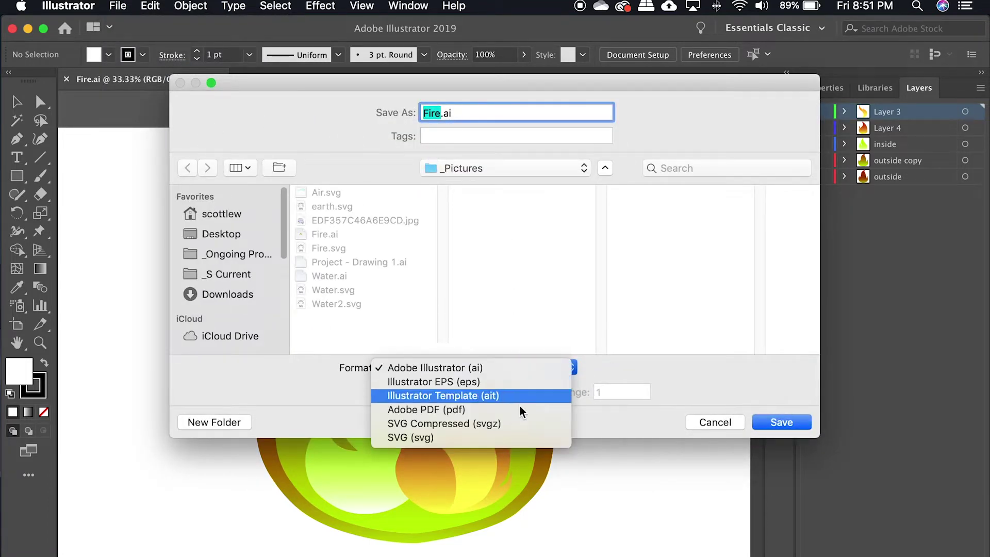
{"action": "left_click", "coordinate": [511, 443]}
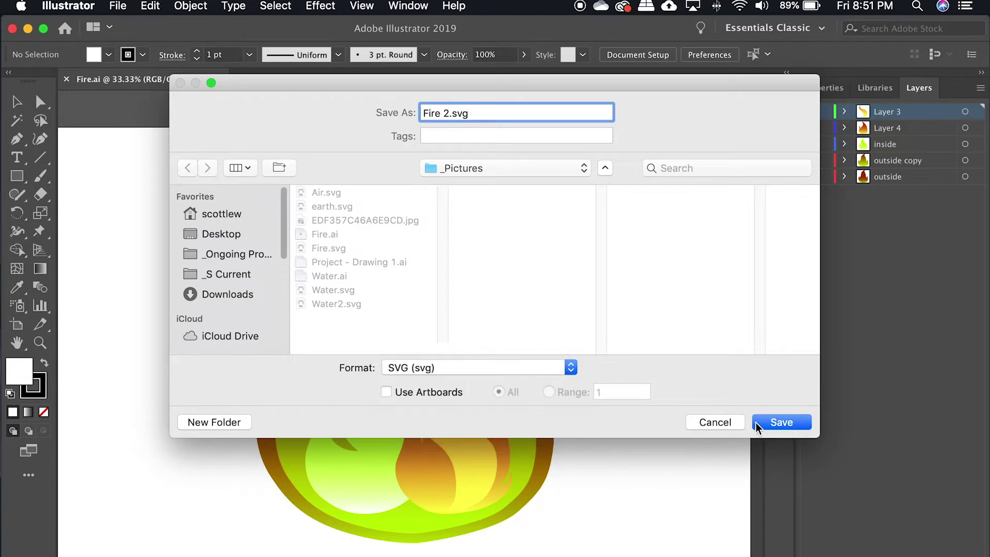
{"action": "left_click", "coordinate": [772, 424]}
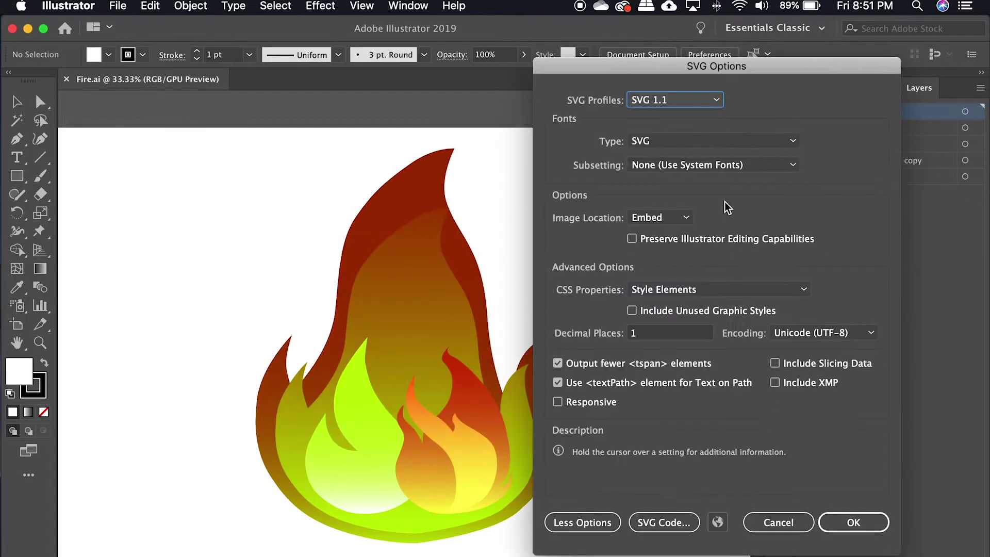
- Try the Link image location in the SVG options and set it back to Embed
{"action": "left_click", "coordinate": [668, 147]}
{"action": "left_click", "coordinate": [676, 148]}
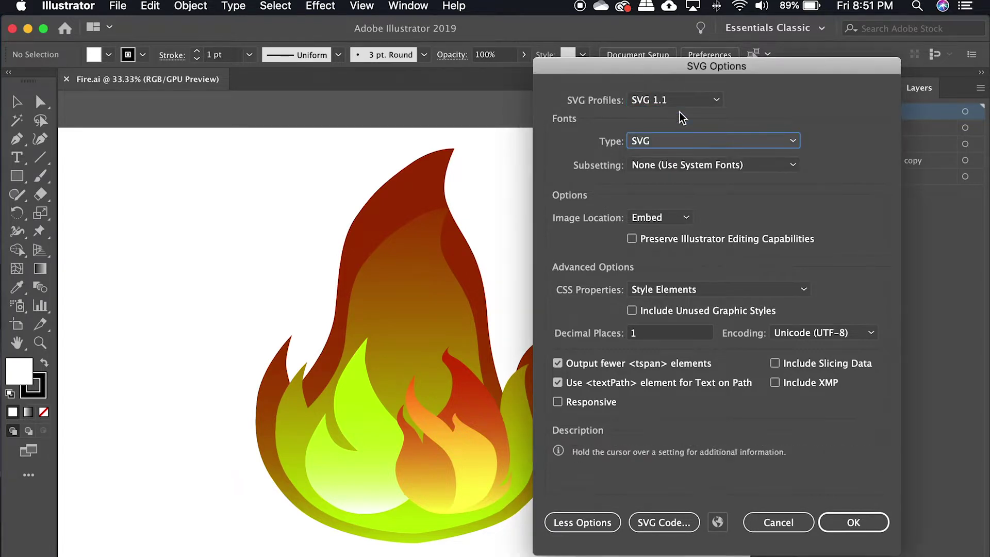
{"action": "mouse_move", "coordinate": [692, 168]}
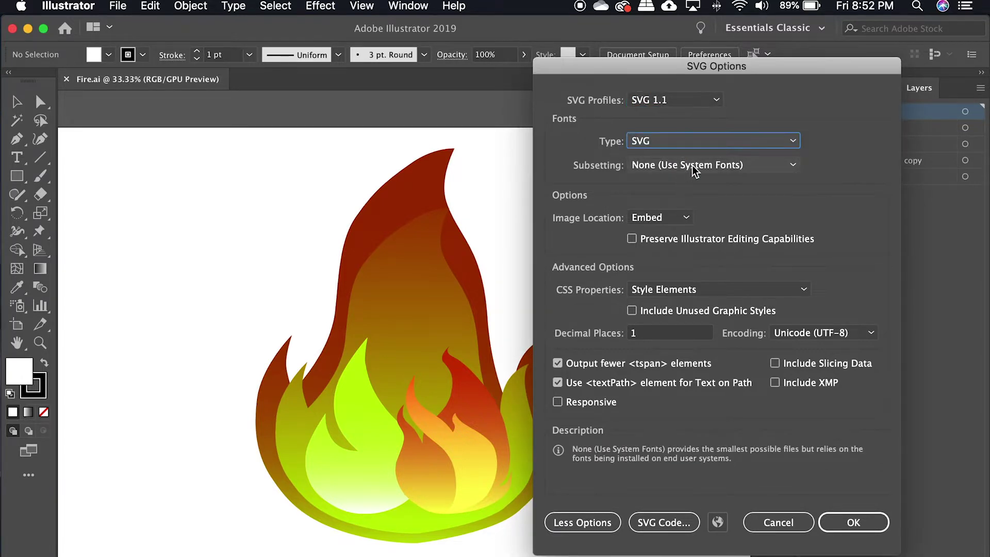
{"action": "left_click", "coordinate": [660, 221]}
{"action": "left_click", "coordinate": [669, 252]}
{"action": "left_click", "coordinate": [667, 223]}
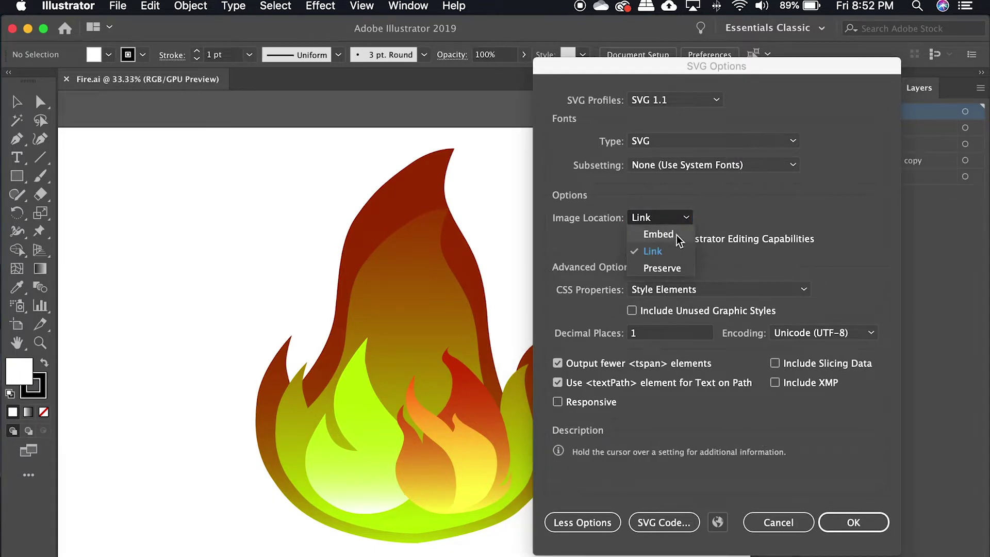
{"action": "left_click", "coordinate": [659, 234]}
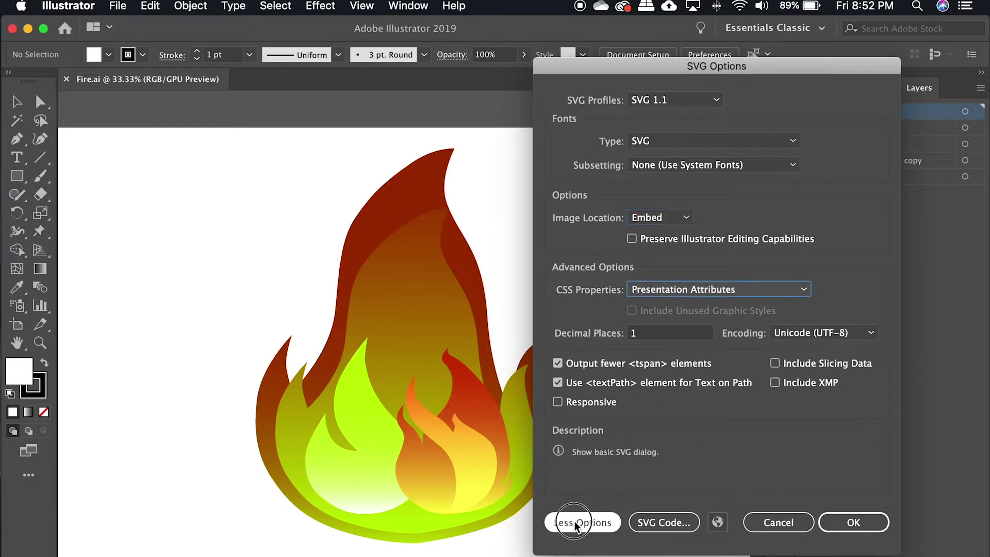
{"action": "left_click", "coordinate": [575, 523]}
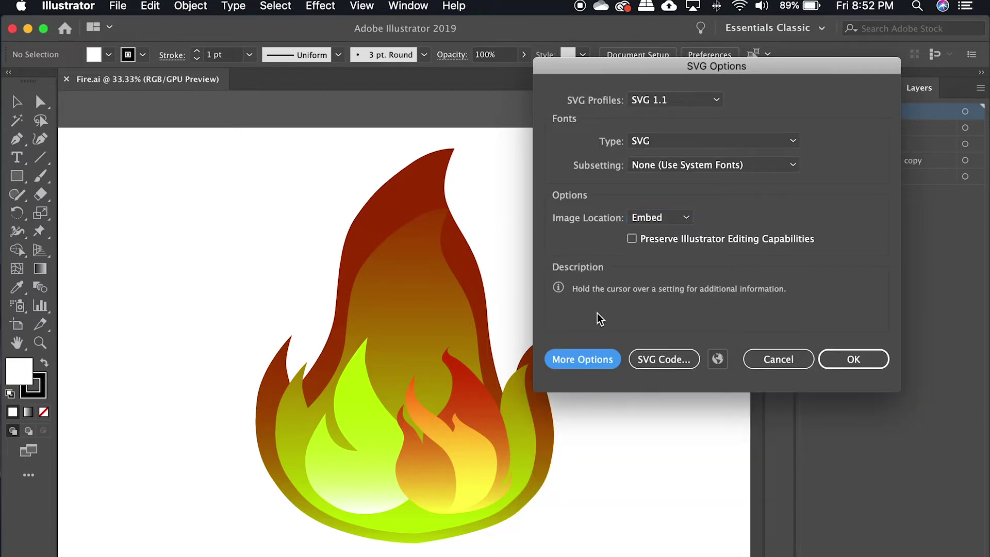
{"action": "left_click", "coordinate": [593, 369]}
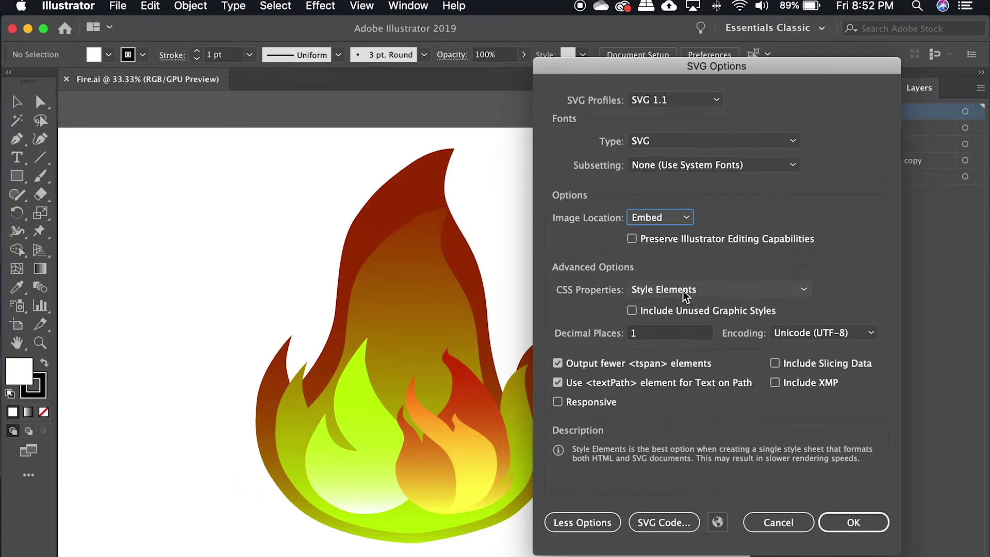
- Set the SVG export's CSS properties to Presentation Attributes
{"action": "left_click", "coordinate": [685, 293]}
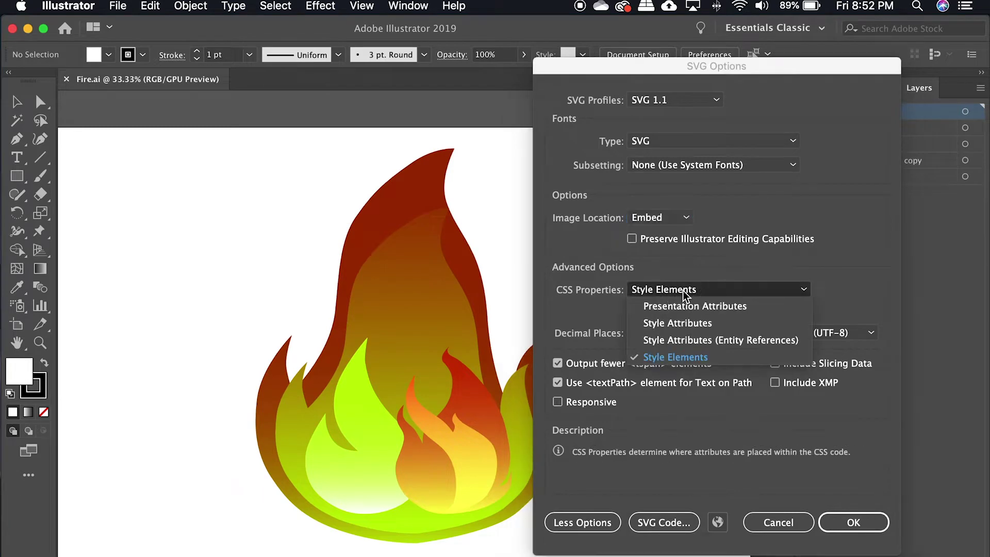
{"action": "left_click", "coordinate": [709, 307]}
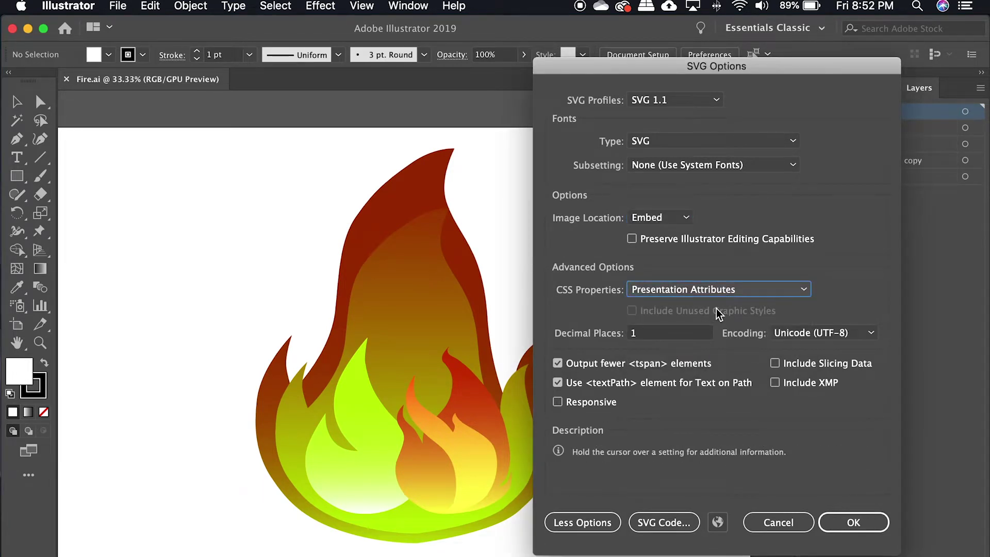
{"action": "mouse_move", "coordinate": [677, 291]}
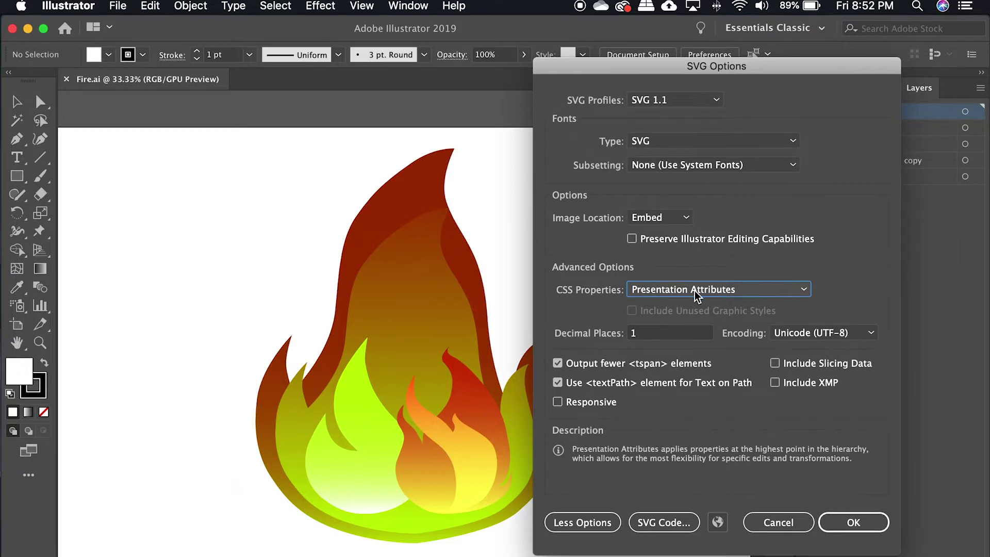
{"action": "mouse_move", "coordinate": [669, 386]}
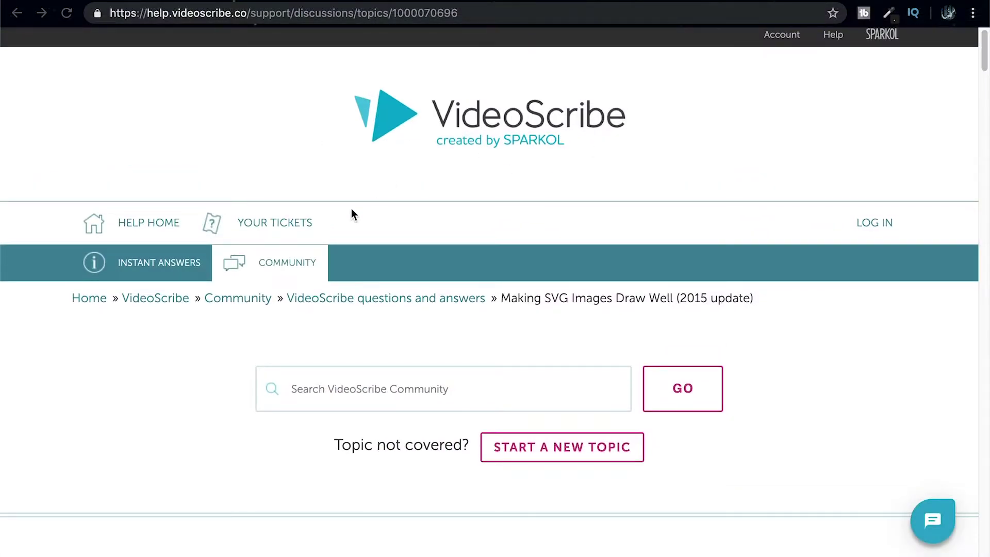
- Examine the VideoScribe community topic on making SVG images draw well, including its recommended SVG save settings
{"action": "scroll", "coordinate": [141, 429], "scroll_direction": "down", "scroll_amount": 20}
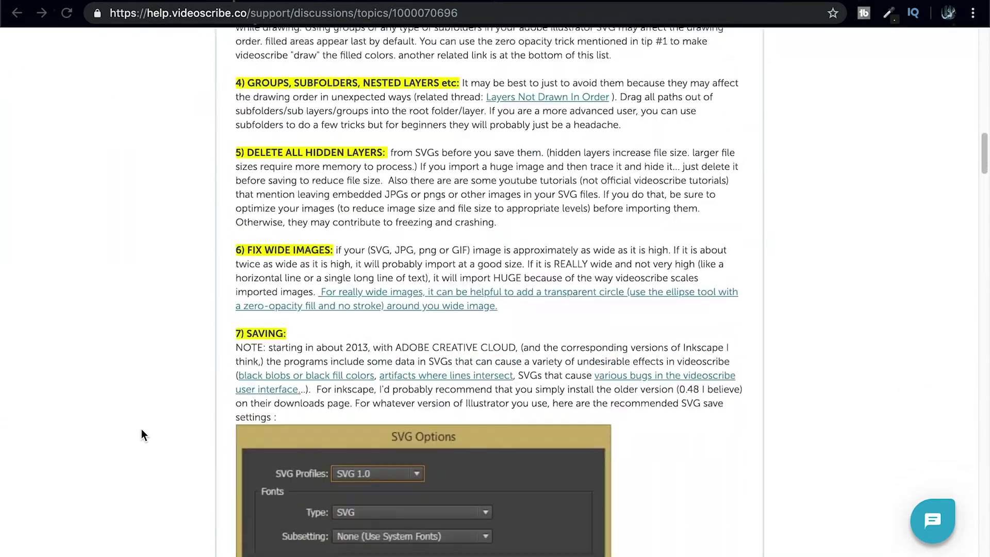
{"action": "scroll", "coordinate": [141, 430], "scroll_direction": "down", "scroll_amount": 20}
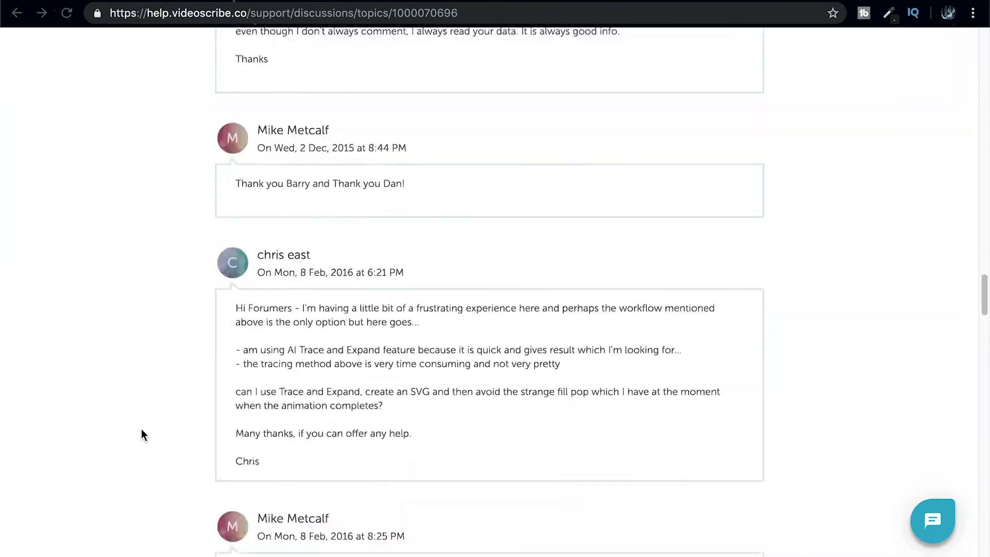
{"action": "scroll", "coordinate": [141, 429], "scroll_direction": "up", "scroll_amount": 20}
{"action": "scroll", "coordinate": [141, 429], "scroll_direction": "down", "scroll_amount": 6}
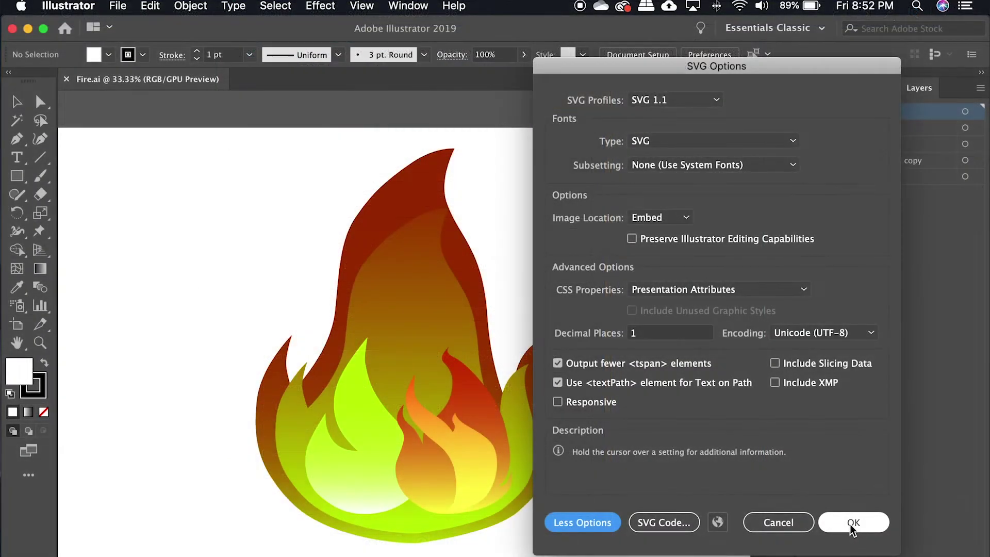
- Accept the SVG options in Illustrator and import Fire 2.svg into the VideoScribe project as a new image
{"action": "left_click", "coordinate": [852, 522]}
{"action": "left_click", "coordinate": [860, 507]}
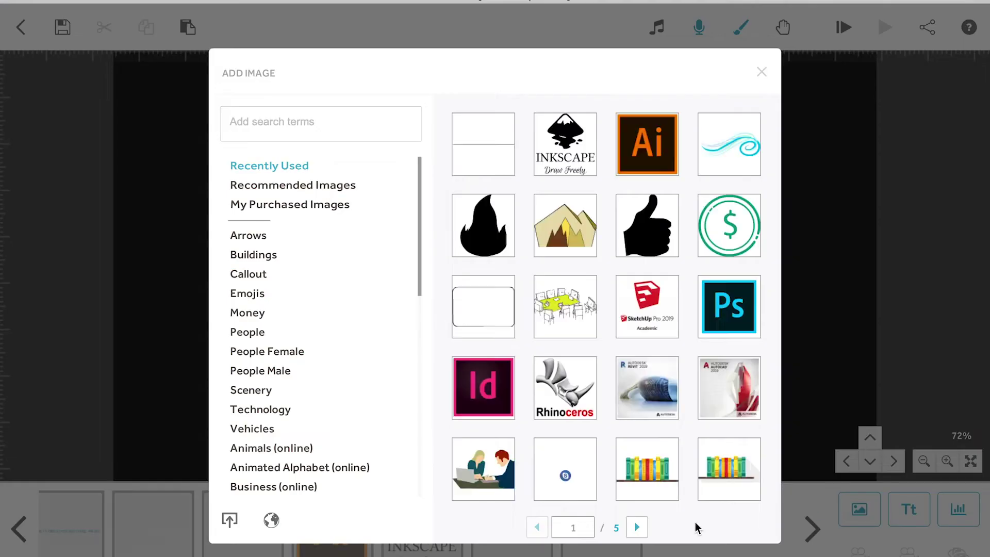
{"action": "left_click", "coordinate": [229, 521]}
{"action": "left_click", "coordinate": [663, 135]}
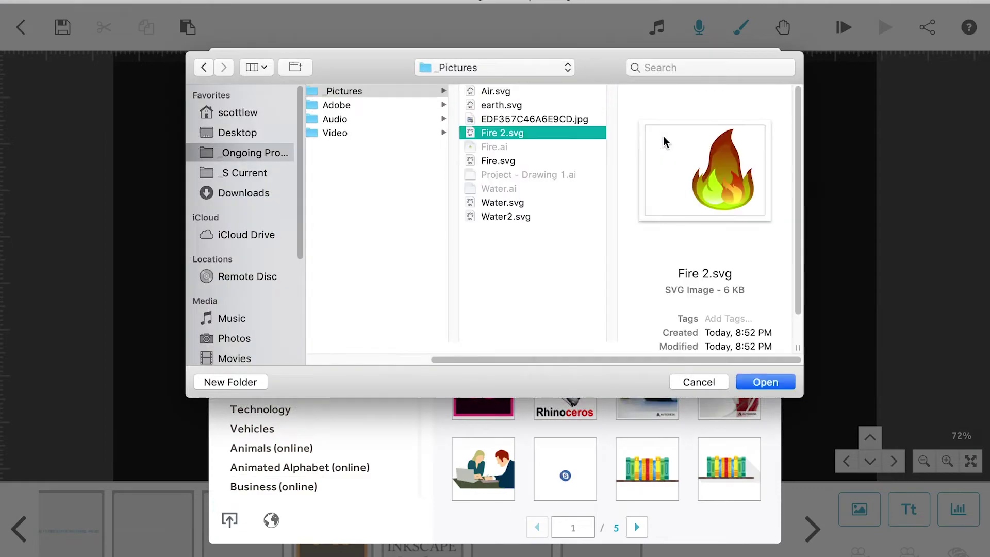
{"action": "left_click", "coordinate": [757, 385]}
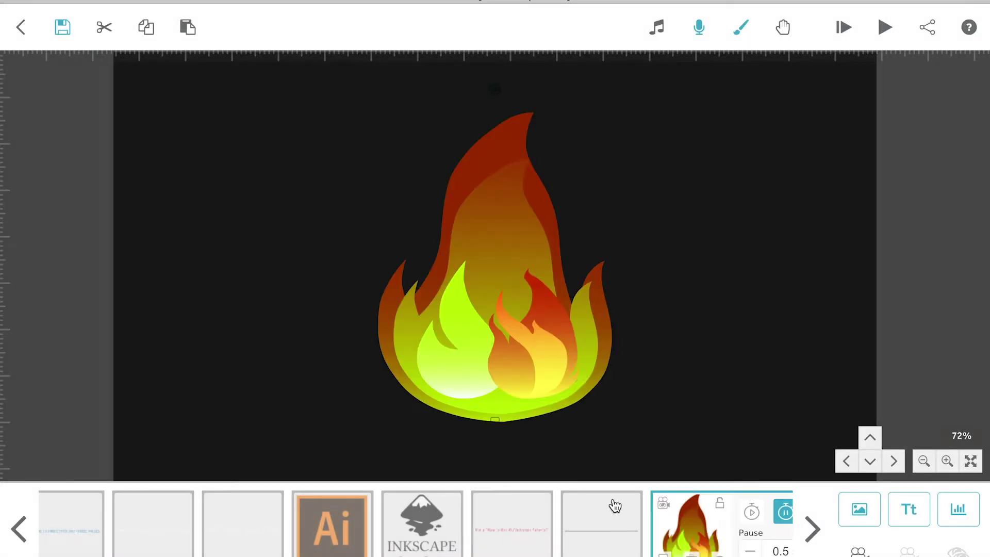
{"action": "right_click", "coordinate": [616, 515]}
{"action": "left_click", "coordinate": [627, 504]}
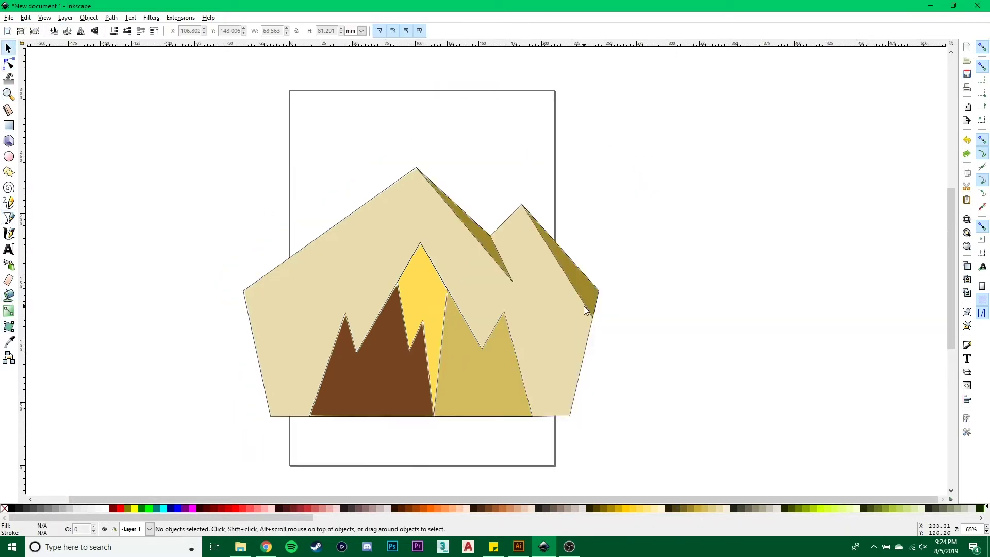
- Select the whole mountain drawing in Inkscape and move it so it sits within the page
{"action": "key", "text": "ctrl+a"}
{"action": "left_click_drag", "start_coordinate": [601, 165], "coordinate": [541, 208]}
{"action": "left_click", "coordinate": [716, 249]}
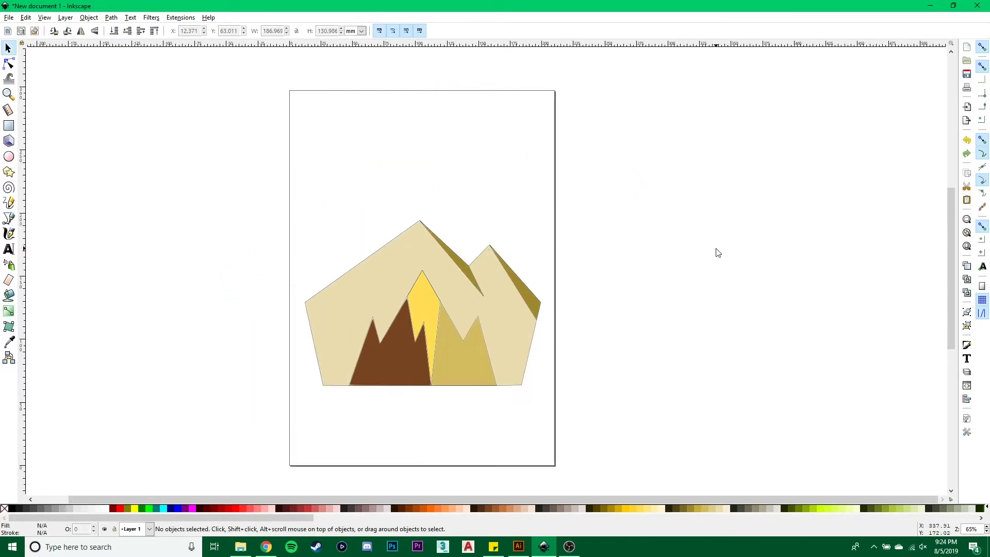
- Save the mountain drawing as an Inkscape SVG in the Adobe folder inside the OneDrive project folders
{"action": "key", "text": "ctrl+s"}
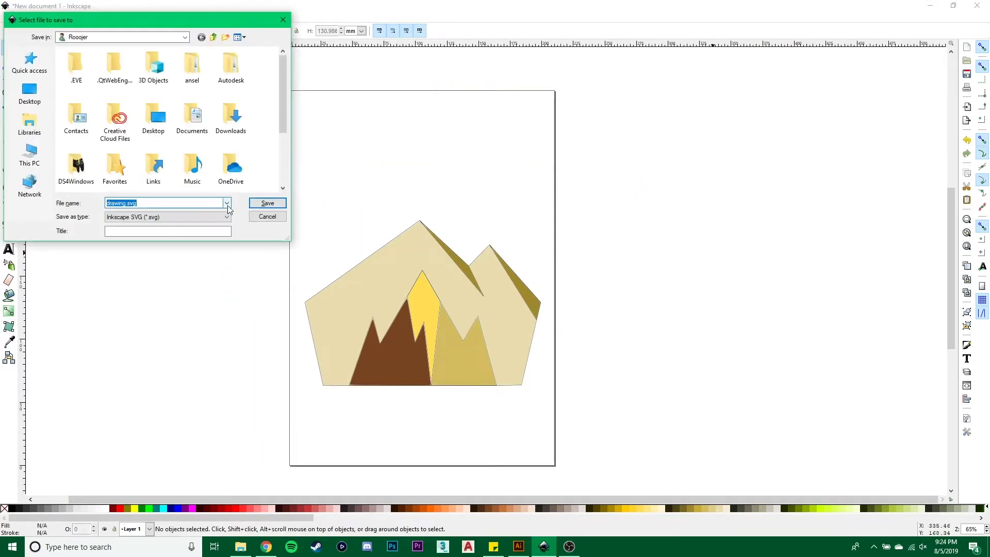
{"action": "left_click", "coordinate": [29, 153]}
{"action": "left_click", "coordinate": [30, 94]}
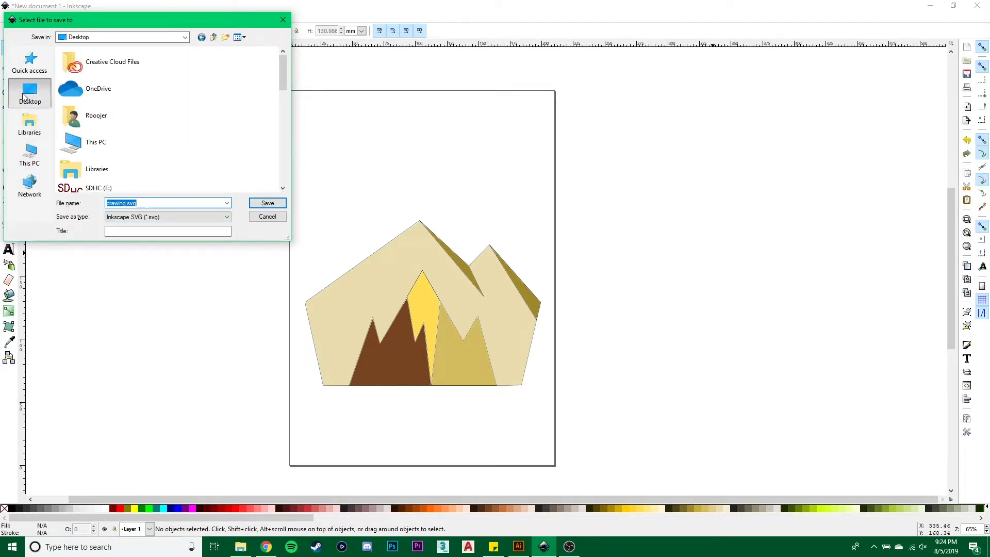
{"action": "double_click", "coordinate": [98, 87]}
{"action": "double_click", "coordinate": [79, 84]}
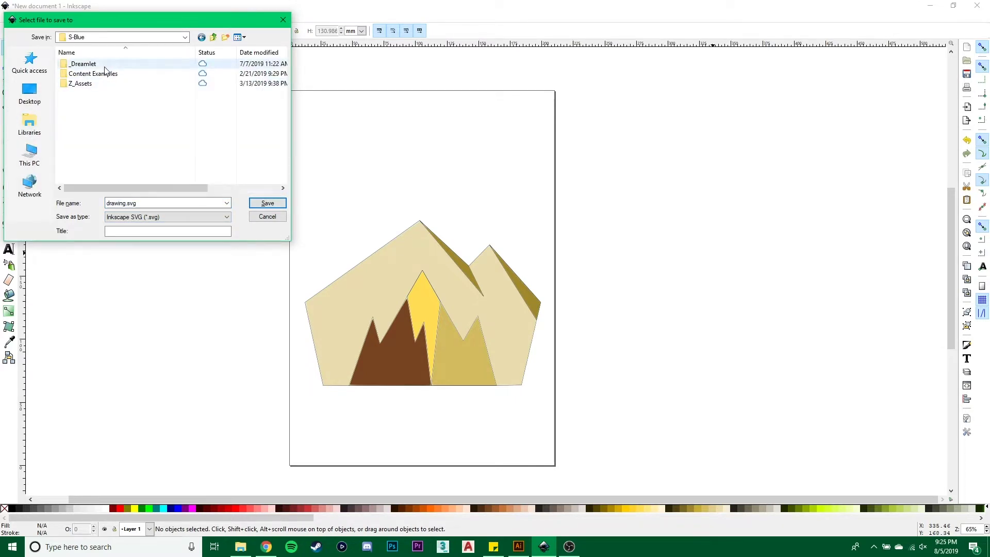
{"action": "double_click", "coordinate": [105, 66]}
{"action": "double_click", "coordinate": [106, 74]}
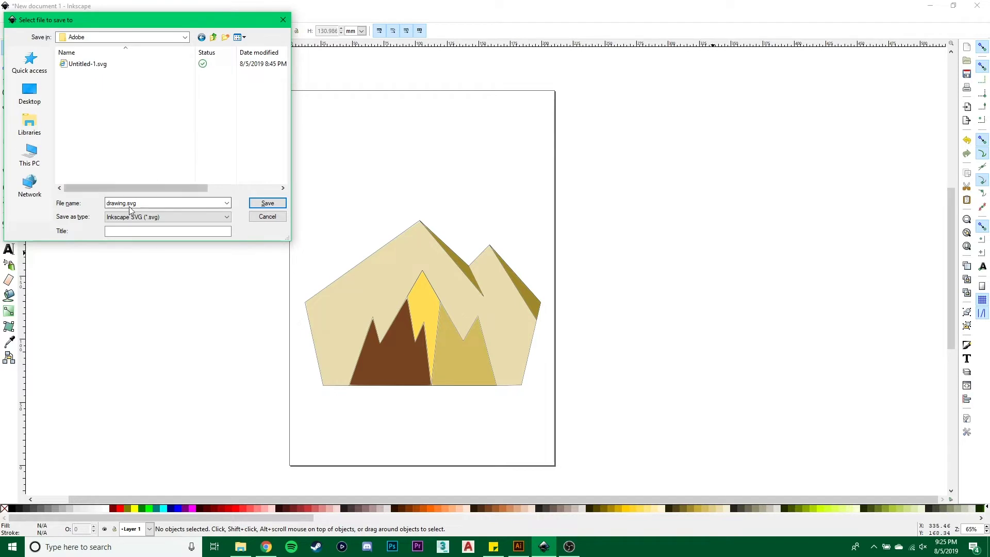
{"action": "key", "text": "Return"}
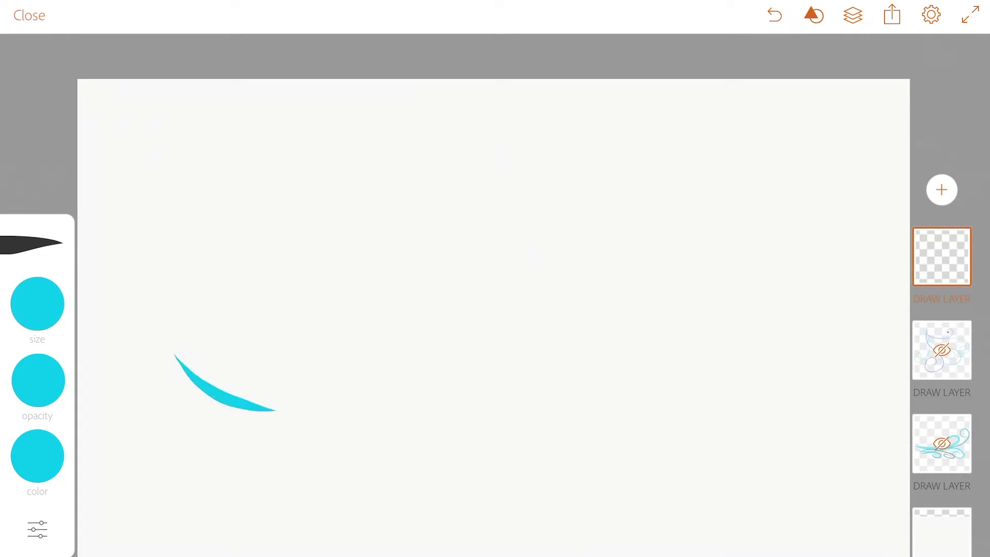
- Draw a thick cyan wave curling into a spiral and add three thinner purple strokes along it
{"action": "left_click_drag", "start_coordinate": [275, 411], "coordinate": [690, 348]}
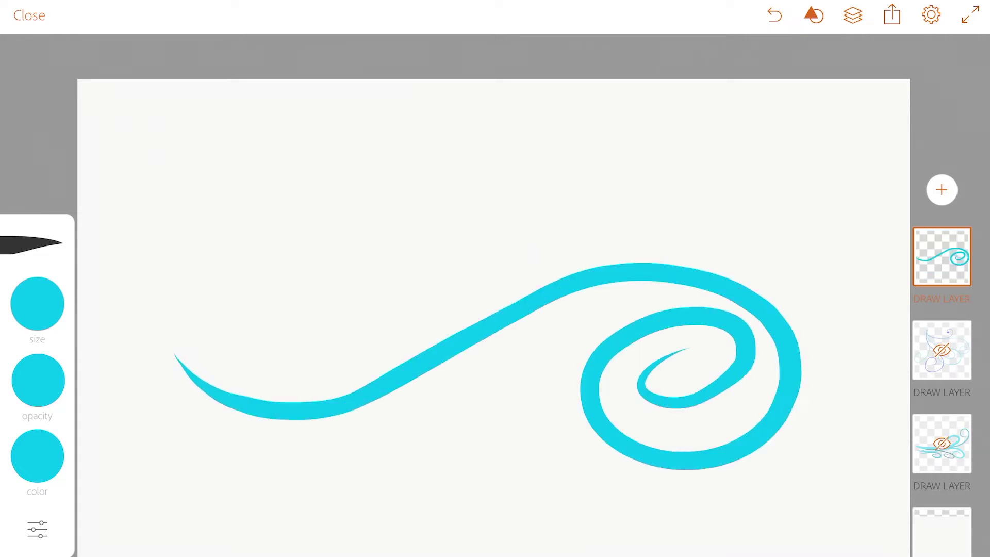
{"action": "left_click_drag", "start_coordinate": [37, 303], "coordinate": [37, 330]}
{"action": "left_click", "coordinate": [37, 455]}
{"action": "left_click_drag", "start_coordinate": [169, 311], "coordinate": [655, 272]}
{"action": "left_click_drag", "start_coordinate": [212, 437], "coordinate": [691, 290]}
{"action": "left_click_drag", "start_coordinate": [145, 316], "coordinate": [652, 271]}
- Change the brush colour to light green and add thin strokes following the wave above and below
{"action": "left_click", "coordinate": [37, 456]}
{"action": "left_click_drag", "start_coordinate": [214, 449], "coordinate": [231, 448]}
{"action": "left_click_drag", "start_coordinate": [672, 257], "coordinate": [744, 325]}
{"action": "left_click_drag", "start_coordinate": [219, 451], "coordinate": [730, 314]}
- Undo the last stroke and draw two light blue strokes along the outer edges of the wave
{"action": "left_click", "coordinate": [37, 456]}
{"action": "left_click", "coordinate": [775, 15]}
{"action": "mouse_move", "coordinate": [211, 356]}
{"action": "left_mouse_down"}
{"action": "mouse_move", "coordinate": [722, 304]}
{"action": "mouse_move", "coordinate": [764, 361]}
{"action": "left_mouse_up"}
{"action": "mouse_move", "coordinate": [230, 458]}
{"action": "left_mouse_down"}
{"action": "mouse_move", "coordinate": [305, 467]}
{"action": "mouse_move", "coordinate": [676, 408]}
{"action": "left_mouse_up"}
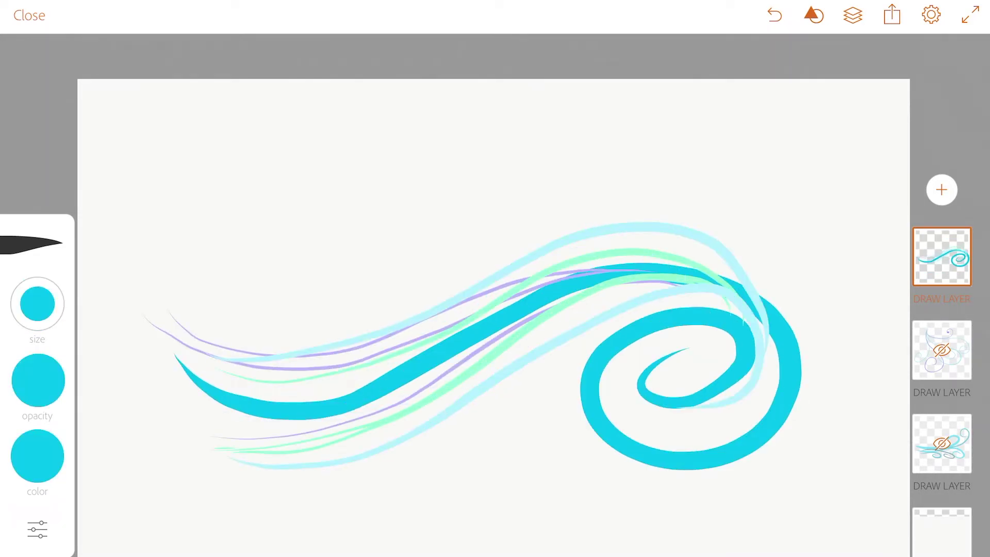
- Send the wave drawing to desktop Illustrator CC and save it there as an SVG named Water with Presentation Attributes
{"action": "left_click", "coordinate": [892, 14]}
{"action": "left_click", "coordinate": [763, 97]}
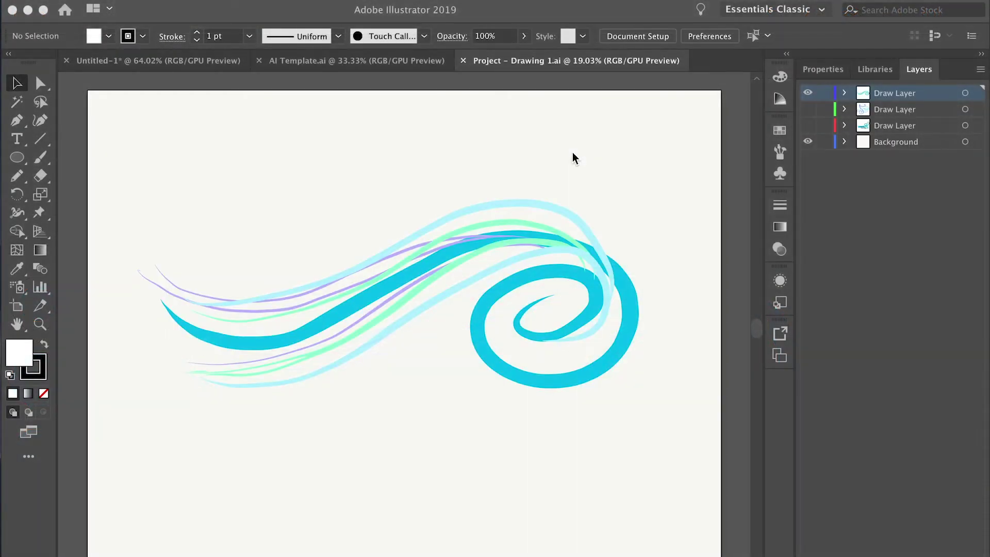
{"action": "key", "text": "super+shift+s"}
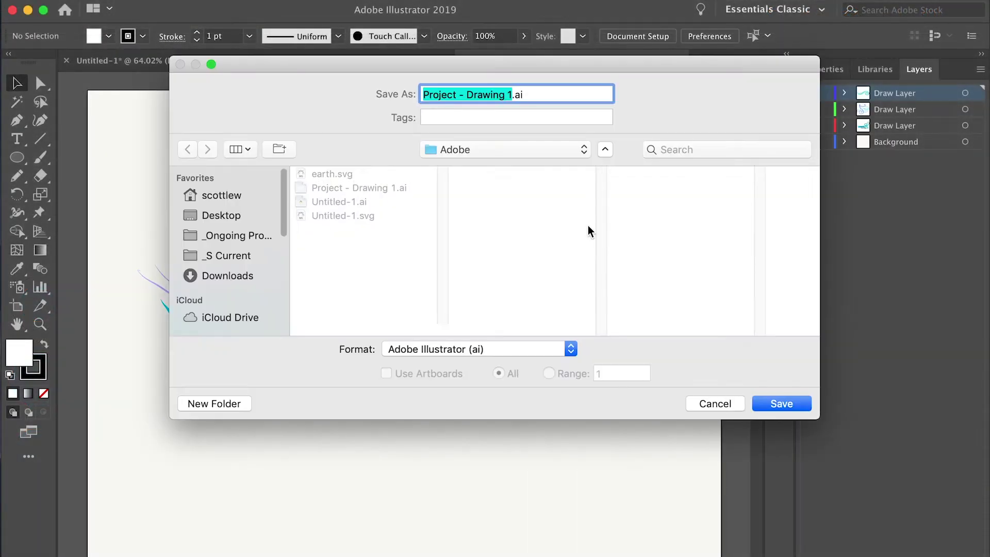
{"action": "type", "text": "Water"}
{"action": "left_click", "coordinate": [553, 350]}
{"action": "left_click", "coordinate": [513, 415]}
{"action": "left_click", "coordinate": [782, 403]}
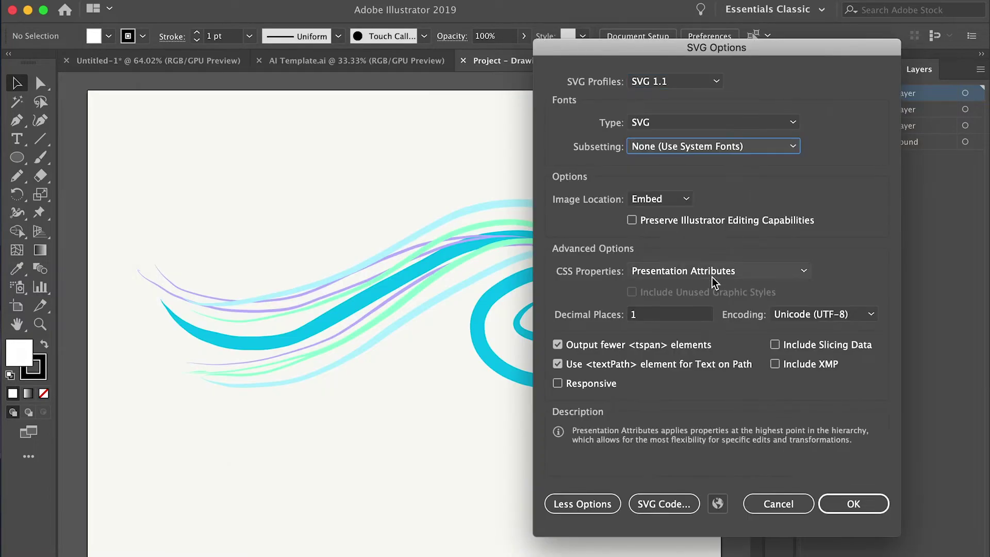
{"action": "left_click", "coordinate": [845, 510]}
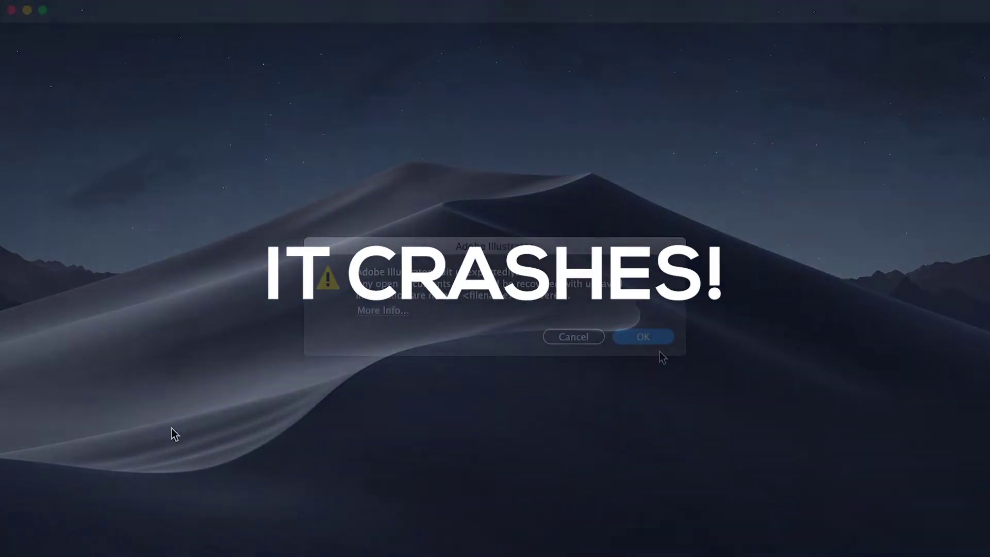
- Recover the documents that were open when Illustrator quit unexpectedly
{"action": "left_click", "coordinate": [639, 340]}
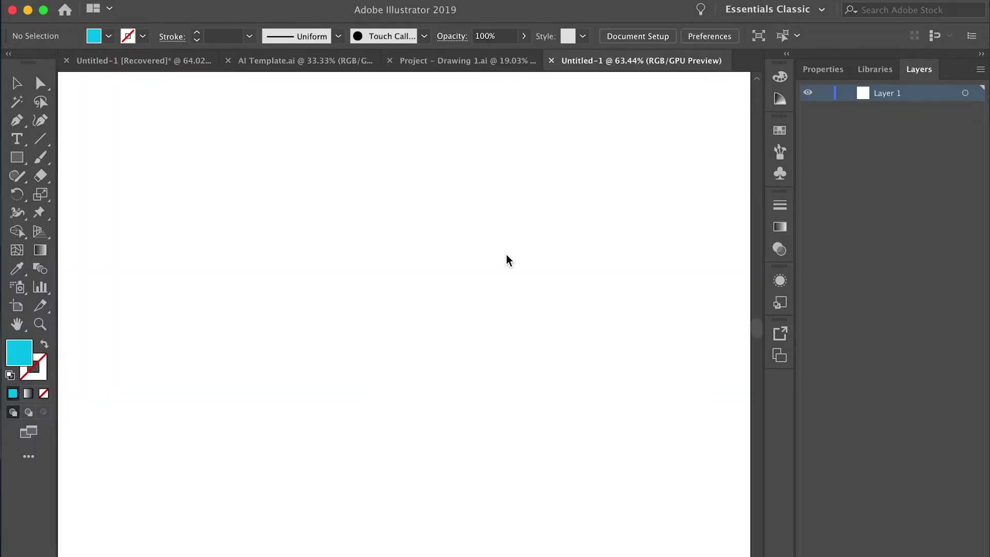
- Copy the wave artwork from the Project - Drawing 1 document and paste it into the blank Untitled-1 document
{"action": "left_click", "coordinate": [464, 60]}
{"action": "key", "text": "super+c"}
{"action": "left_click", "coordinate": [659, 61]}
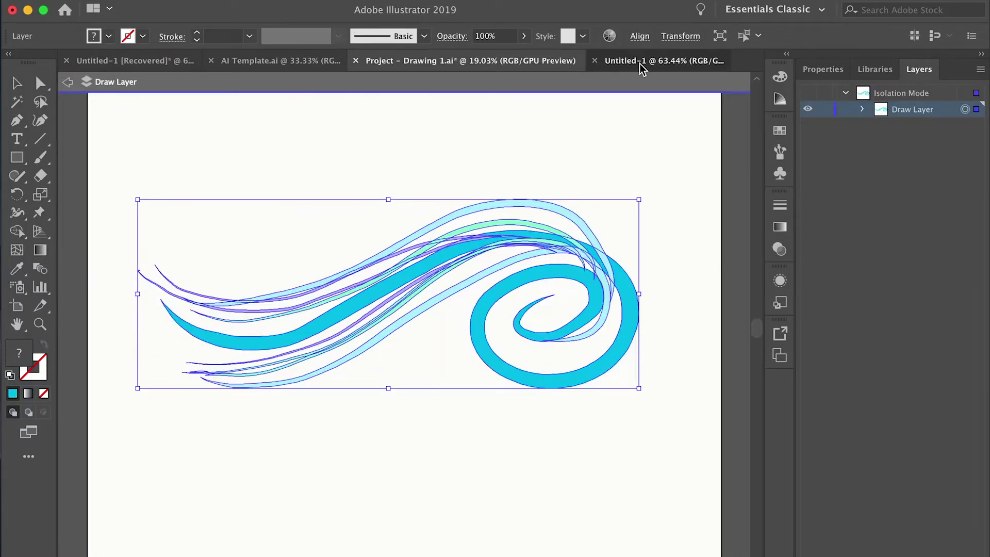
{"action": "left_click", "coordinate": [908, 157]}
{"action": "key", "text": "super+v"}
- Scale down the pasted wave and fit it and the artboard to each other
{"action": "scroll", "coordinate": [489, 192], "scroll_direction": "down", "scroll_amount": 1}
{"action": "scroll", "coordinate": [489, 192], "scroll_direction": "down", "scroll_amount": 4}
{"action": "left_click_drag", "start_coordinate": [309, 159], "coordinate": [526, 241]}
{"action": "left_click_drag", "start_coordinate": [611, 280], "coordinate": [499, 240]}
{"action": "scroll", "coordinate": [490, 195], "scroll_direction": "up", "scroll_amount": 6}
{"action": "scroll", "coordinate": [512, 423], "scroll_direction": "down", "scroll_amount": 2}
{"action": "left_click_drag", "start_coordinate": [596, 356], "coordinate": [607, 357]}
{"action": "left_click", "coordinate": [469, 235]}
- Save the wave document as an SVG named Air using SVG 1.1, embedded images, Presentation Attributes and one decimal place
{"action": "key", "text": "super+s"}
{"action": "type", "text": "Air"}
{"action": "left_click", "coordinate": [515, 349]}
{"action": "left_click", "coordinate": [464, 417]}
{"action": "left_click", "coordinate": [799, 408]}
{"action": "left_click", "coordinate": [781, 403]}
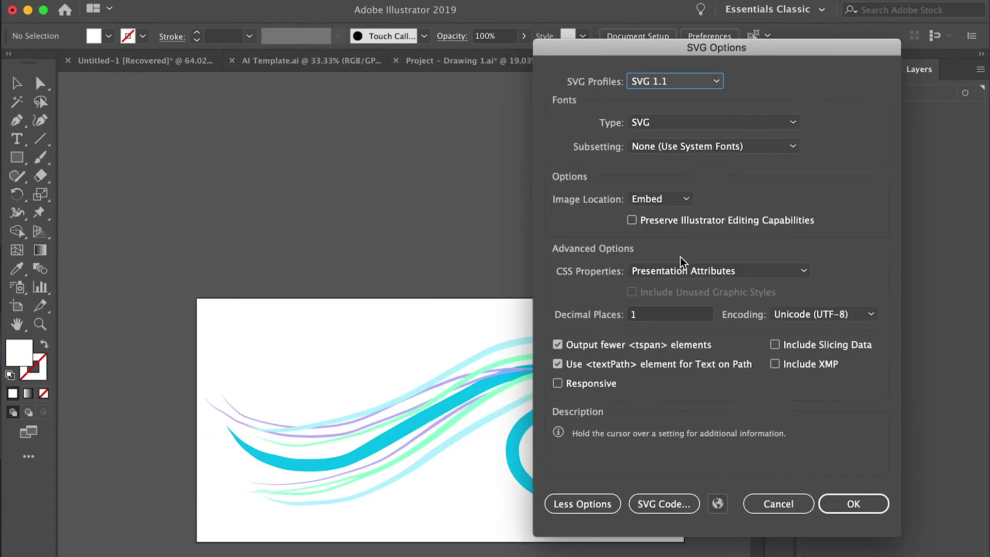
{"action": "left_click", "coordinate": [824, 521]}
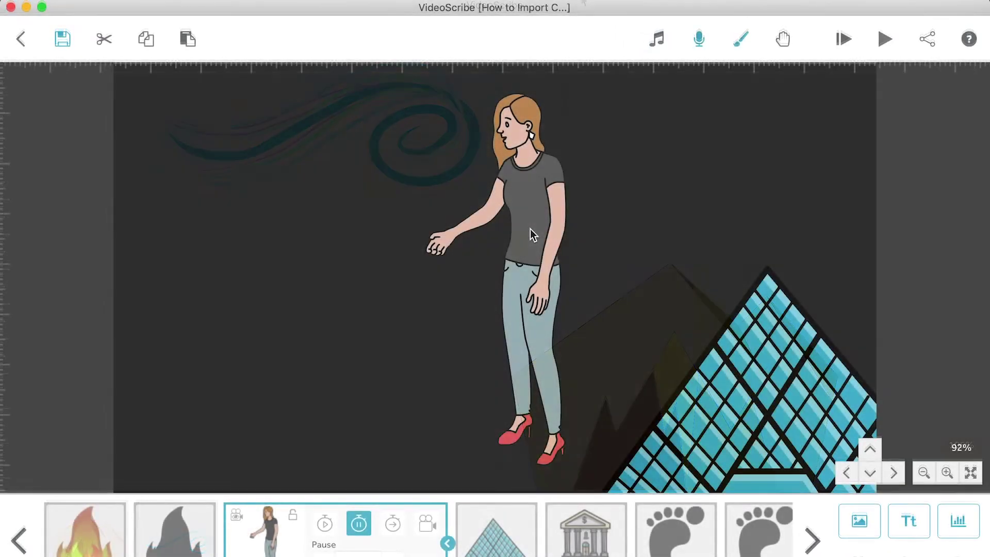
- In VideoScribe, export the standing woman image to SVG as image.svg in the _Pictures folder
{"action": "left_click", "coordinate": [540, 215]}
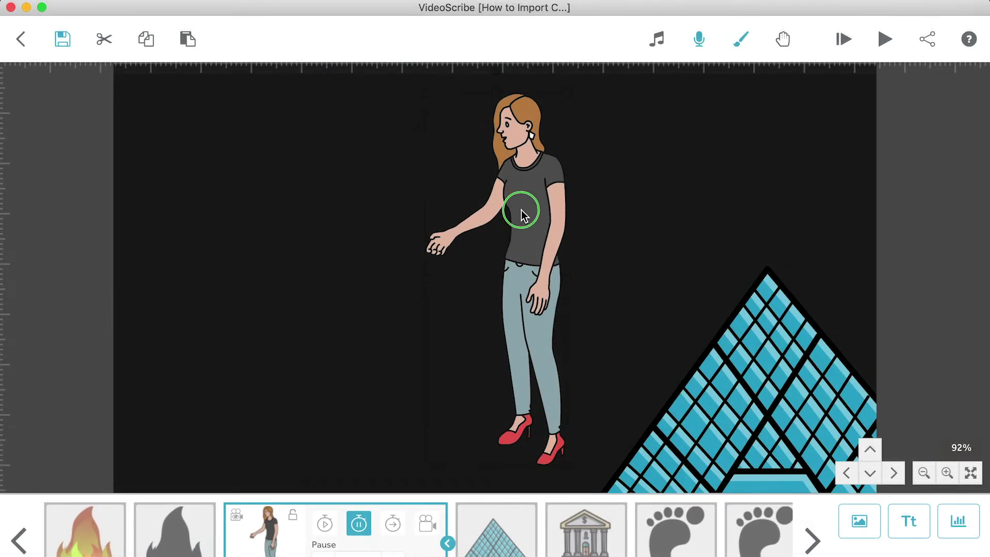
{"action": "right_click", "coordinate": [522, 214]}
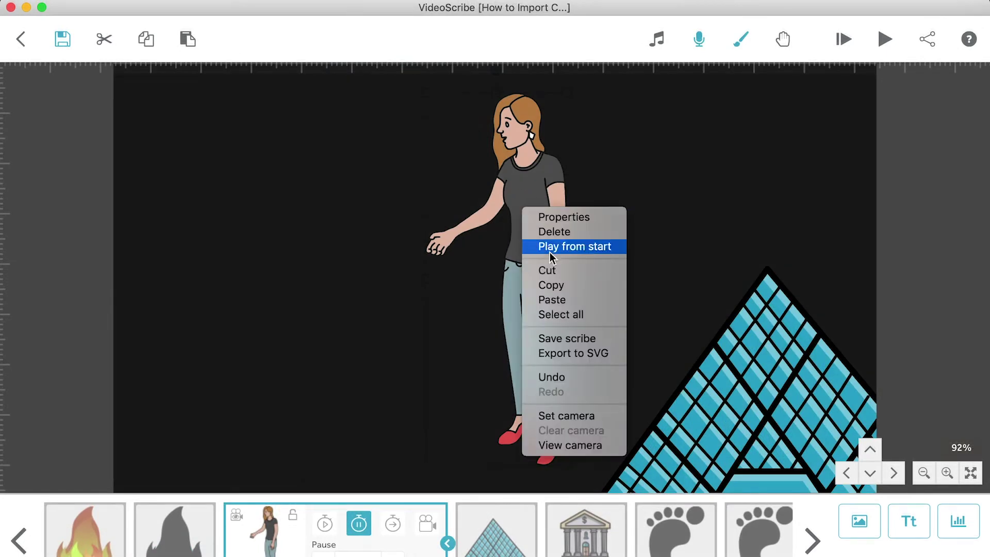
{"action": "left_click", "coordinate": [584, 361]}
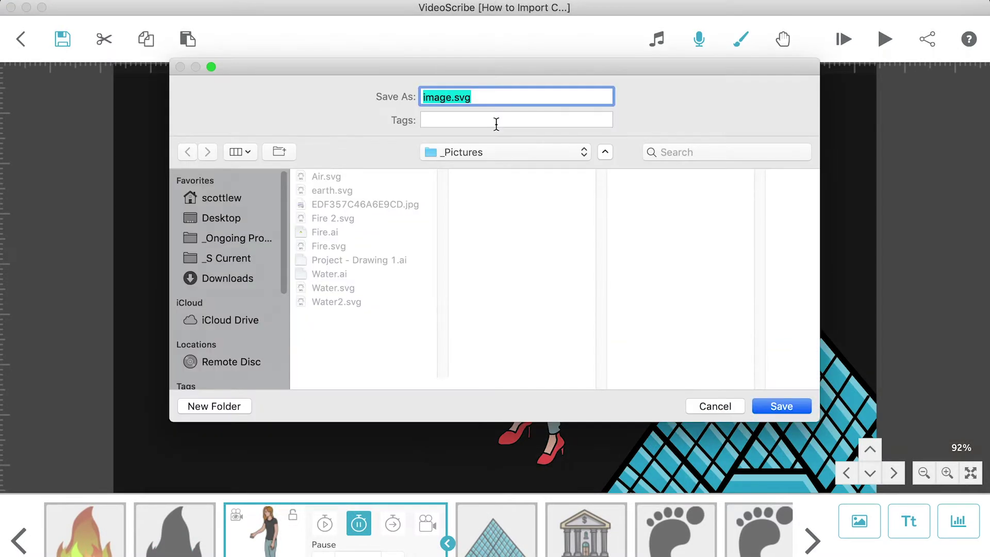
{"action": "left_click", "coordinate": [766, 408]}
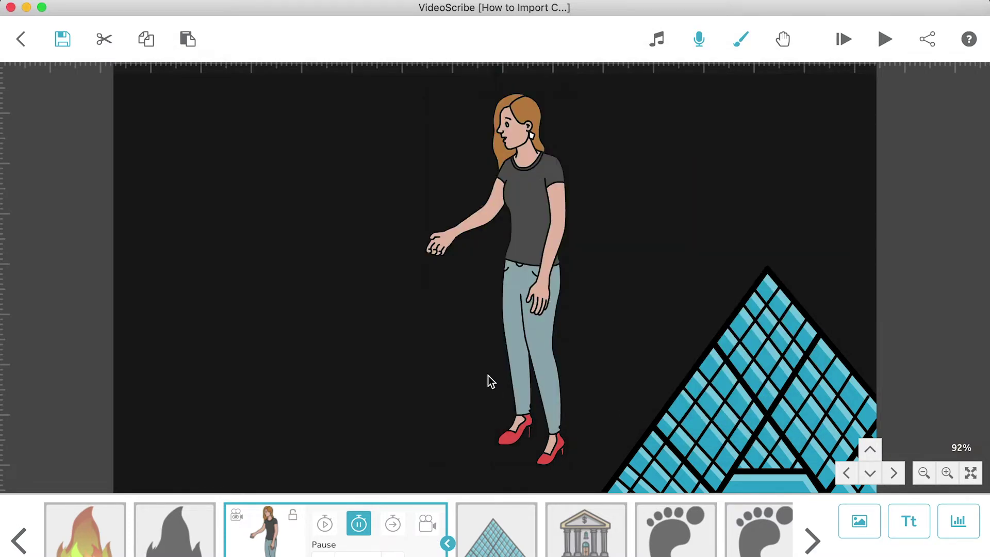
- Switch to Illustrator and open image.svg from the _Pictures folder
{"action": "key", "text": "ctrl+Left"}
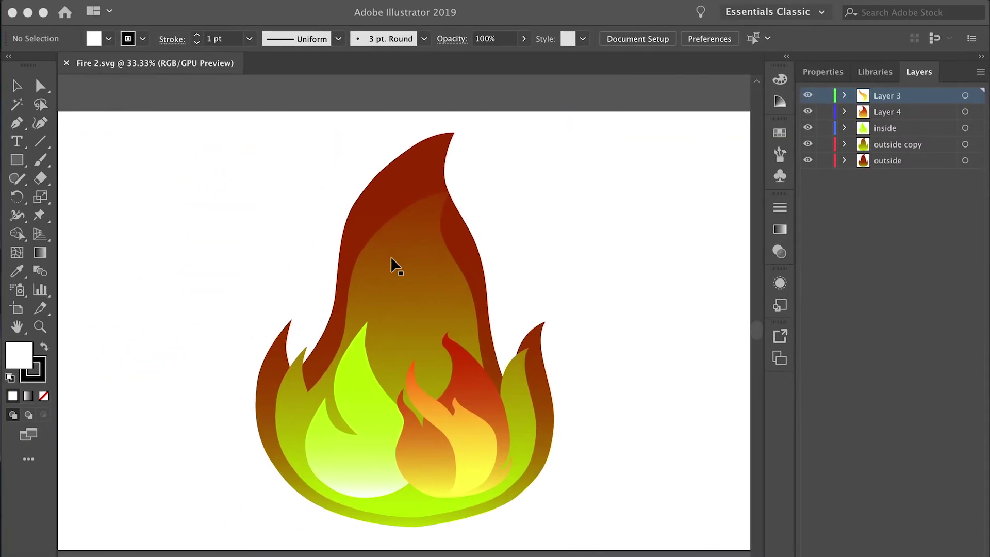
{"action": "left_click", "coordinate": [124, 0]}
{"action": "left_click", "coordinate": [161, 39]}
{"action": "left_click", "coordinate": [764, 397]}
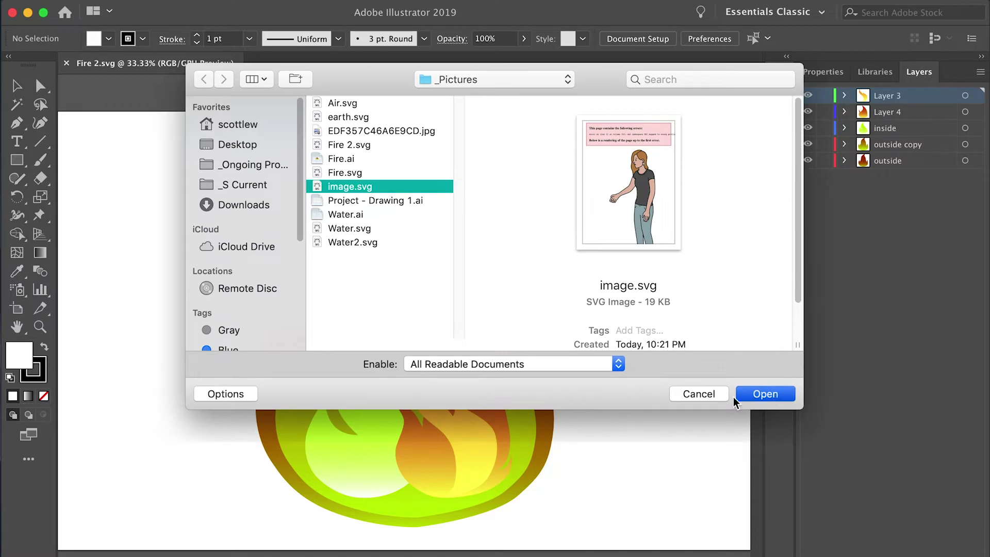
- Select the woman's hair path in Layer 3 and change its fill colour to dark blue
{"action": "left_click", "coordinate": [861, 128]}
{"action": "left_click", "coordinate": [965, 323]}
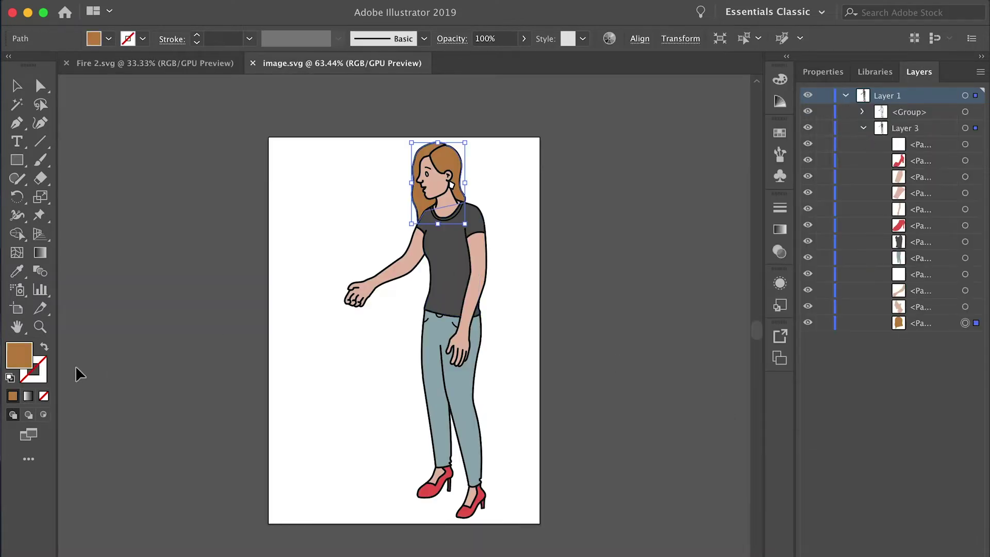
{"action": "double_click", "coordinate": [19, 356]}
{"action": "left_click", "coordinate": [501, 427]}
{"action": "left_click", "coordinate": [711, 381]}
{"action": "left_click", "coordinate": [585, 413]}
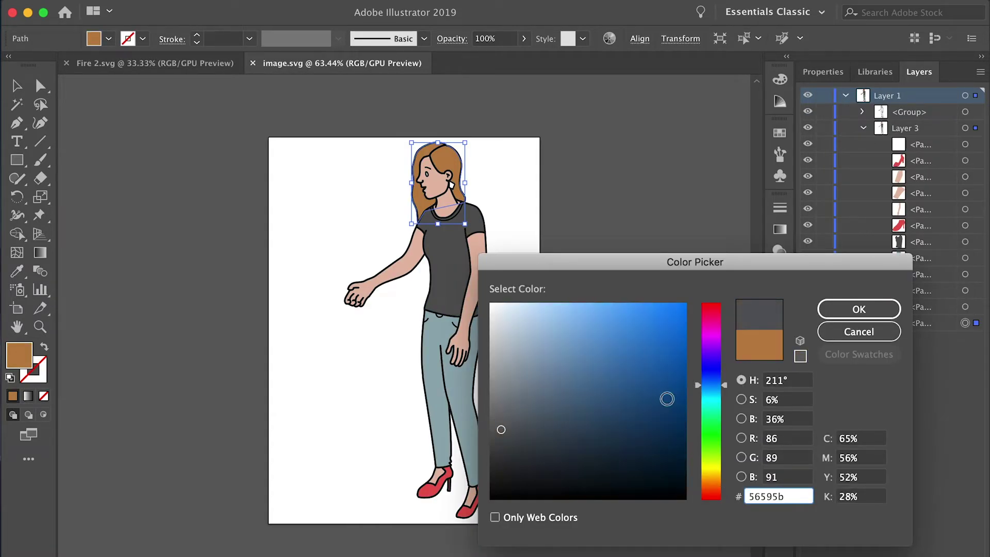
{"action": "left_click", "coordinate": [858, 309]}
{"action": "left_click", "coordinate": [822, 335]}
- Save the recoloured woman over the existing image.svg as SVG 1.1 with Presentation Attributes
{"action": "key", "text": "super+shift+s"}
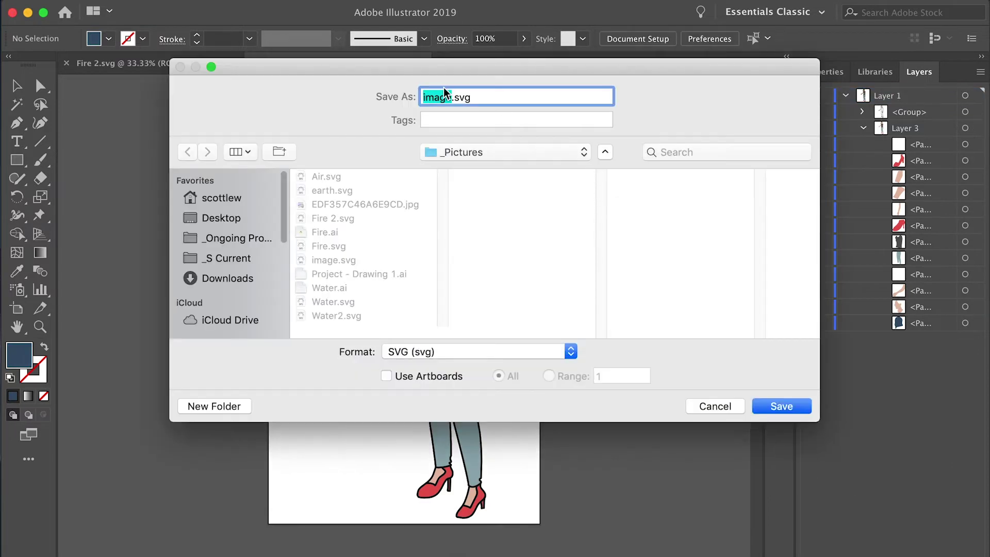
{"action": "left_click", "coordinate": [799, 410]}
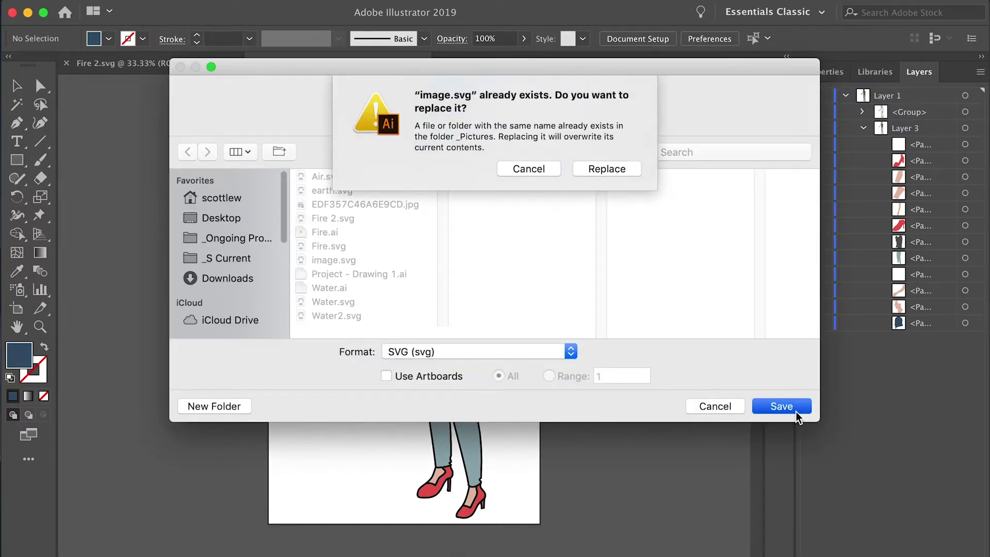
{"action": "left_click", "coordinate": [615, 176]}
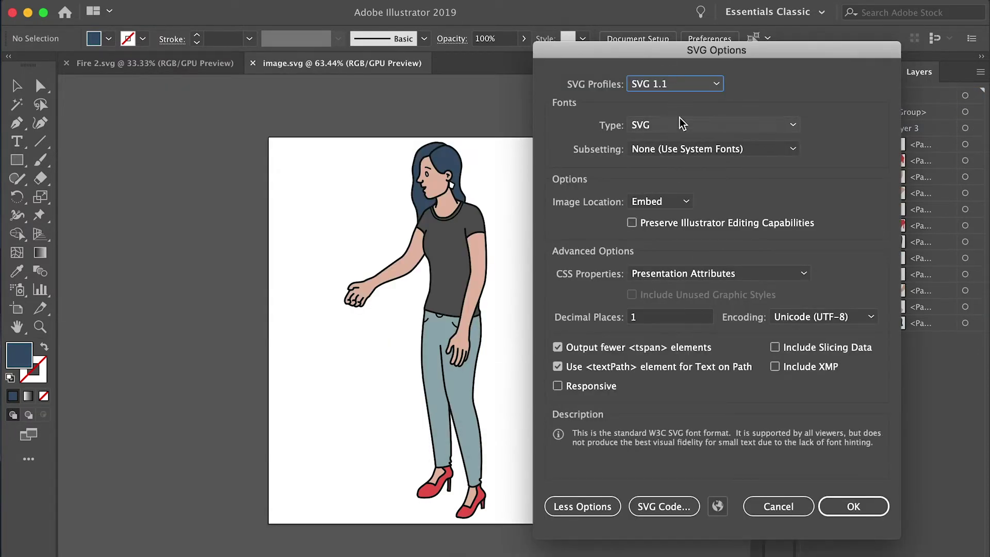
{"action": "left_click", "coordinate": [852, 506]}
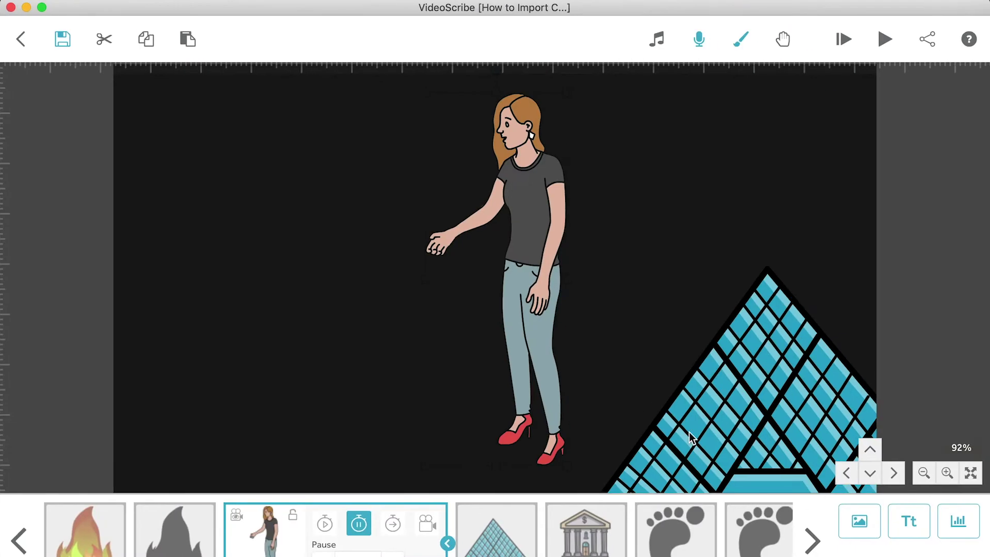
- Switch to VideoScribe and import the edited image.svg from the _Pictures folder onto the canvas
{"action": "left_click", "coordinate": [859, 521]}
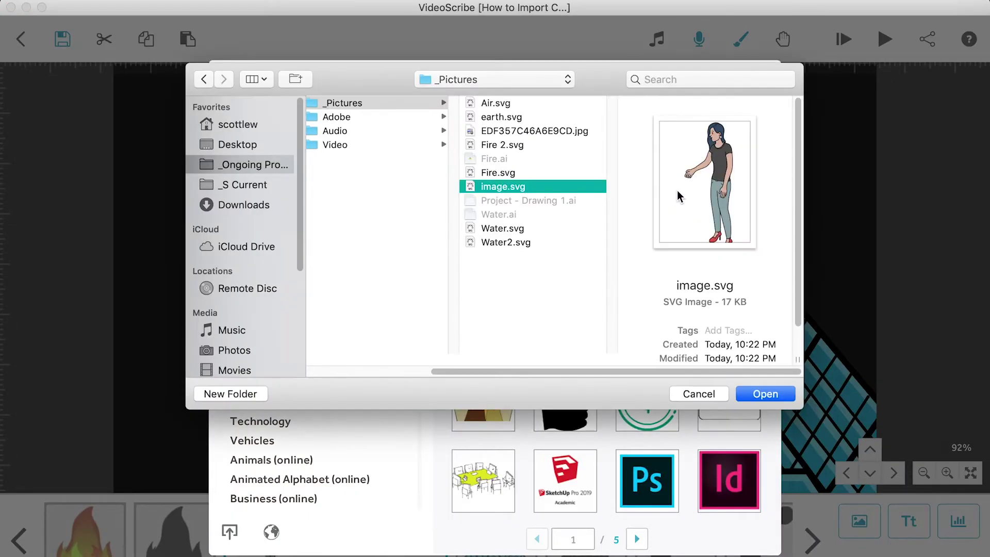
{"action": "left_click", "coordinate": [773, 398]}
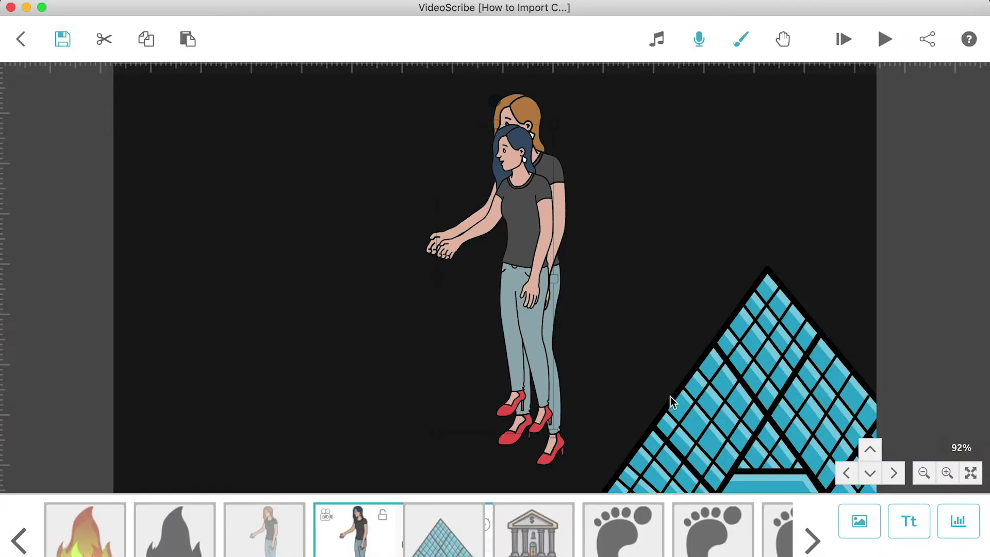
{"action": "left_click_drag", "start_coordinate": [536, 227], "coordinate": [498, 213]}
{"action": "left_click_drag", "start_coordinate": [808, 269], "coordinate": [779, 273]}
{"action": "left_click_drag", "start_coordinate": [789, 206], "coordinate": [277, 212]}
- Select the individual footprint elements in the timeline to examine how the trail is built, and deselect them
{"action": "left_click", "coordinate": [619, 543]}
{"action": "left_click", "coordinate": [644, 382]}
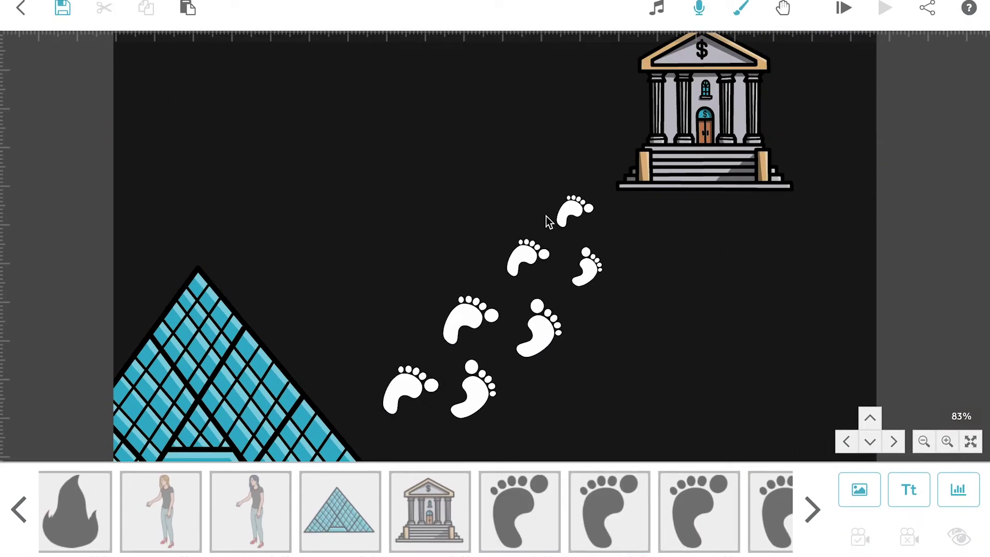
{"action": "left_click", "coordinate": [822, 510]}
{"action": "left_click", "coordinate": [242, 515]}
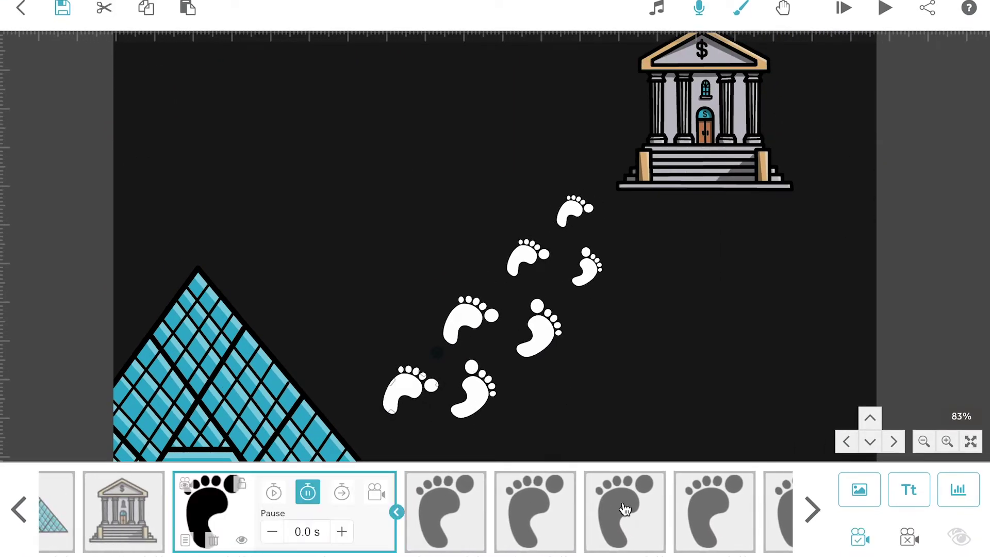
{"action": "left_click", "coordinate": [779, 509], "text": "shift"}
{"action": "left_click", "coordinate": [727, 486], "text": "shift"}
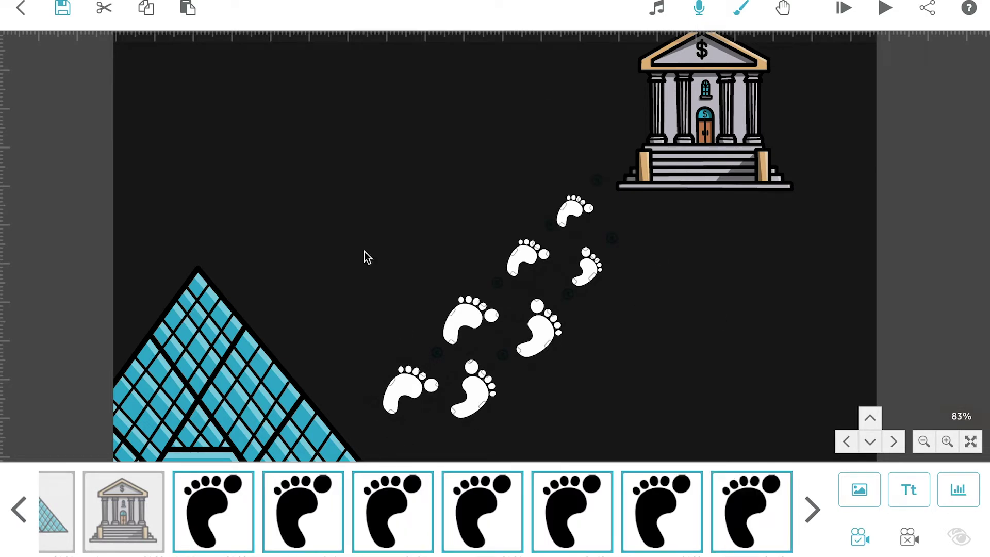
{"action": "left_click", "coordinate": [583, 439]}
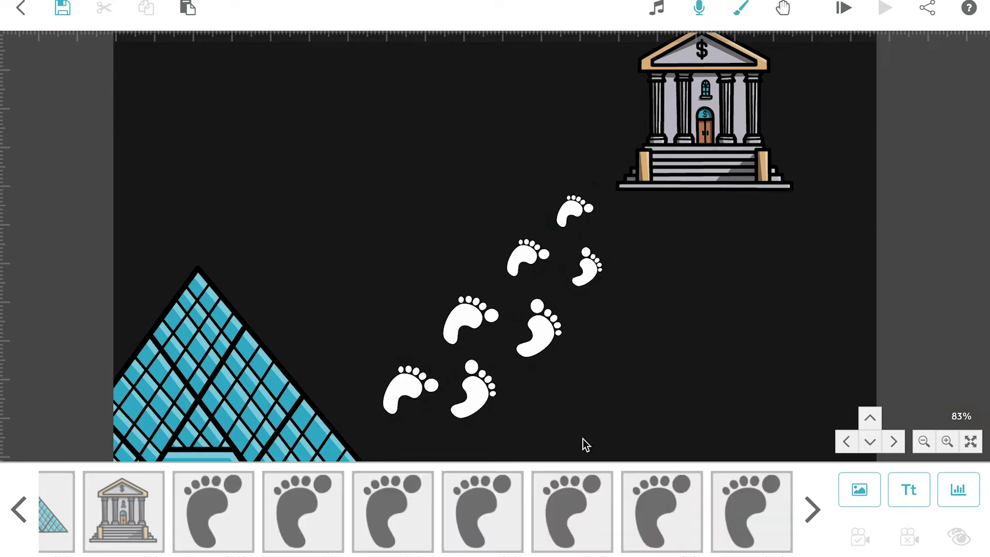
- Export a single footprint as Footprint.svg in the _Pictures folder and open it in Illustrator
{"action": "left_click", "coordinate": [333, 514]}
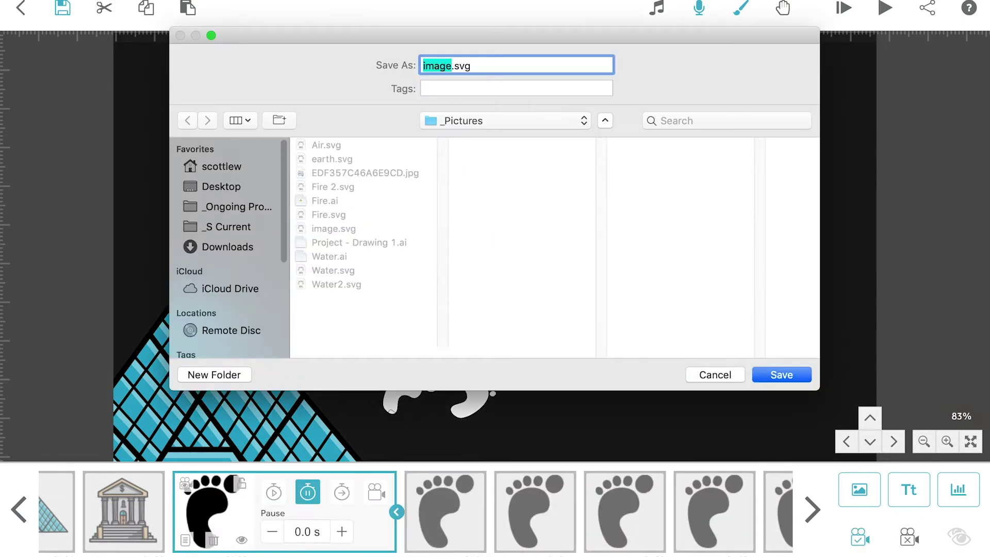
{"action": "type", "text": "Footprint"}
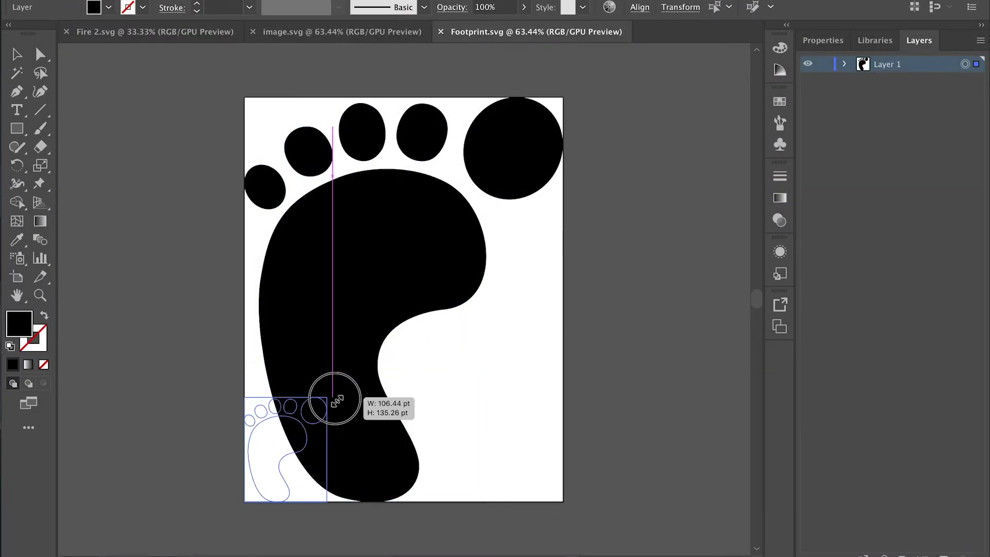
- Arrange copies of the footprint in a vertical column of four and shrink the upper two progressively
{"action": "left_click_drag", "start_coordinate": [327, 393], "coordinate": [408, 113]}
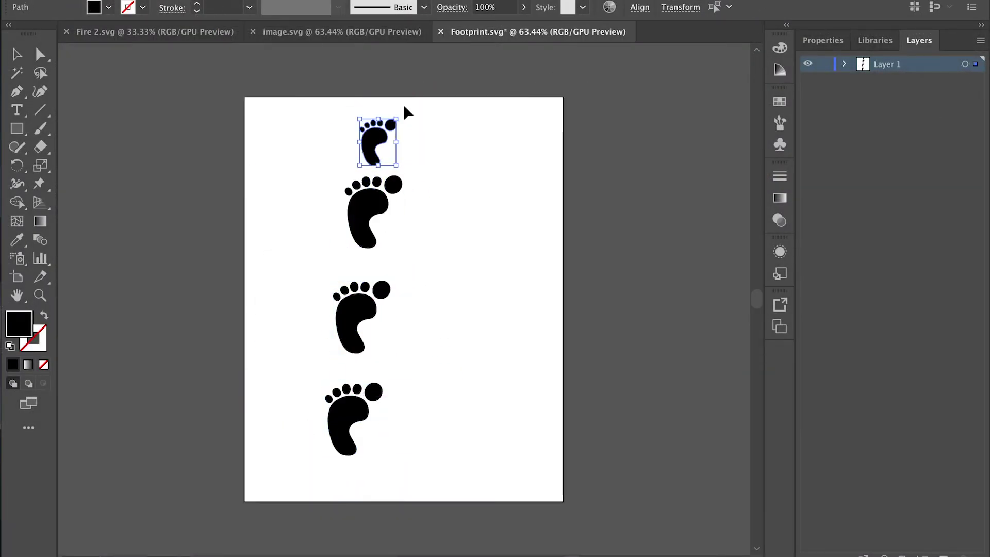
{"action": "left_click", "coordinate": [367, 211]}
{"action": "left_click_drag", "start_coordinate": [402, 175], "coordinate": [394, 186]}
{"action": "left_click", "coordinate": [433, 277]}
- Add three mirrored footprints beside the column, stagger them between the originals and save Footprint.svg
{"action": "left_click_drag", "start_coordinate": [359, 412], "coordinate": [437, 172]}
{"action": "right_click", "coordinate": [448, 412]}
{"action": "left_click_drag", "start_coordinate": [442, 309], "coordinate": [426, 276]}
{"action": "left_click_drag", "start_coordinate": [441, 420], "coordinate": [428, 369]}
{"action": "left_click", "coordinate": [564, 166]}
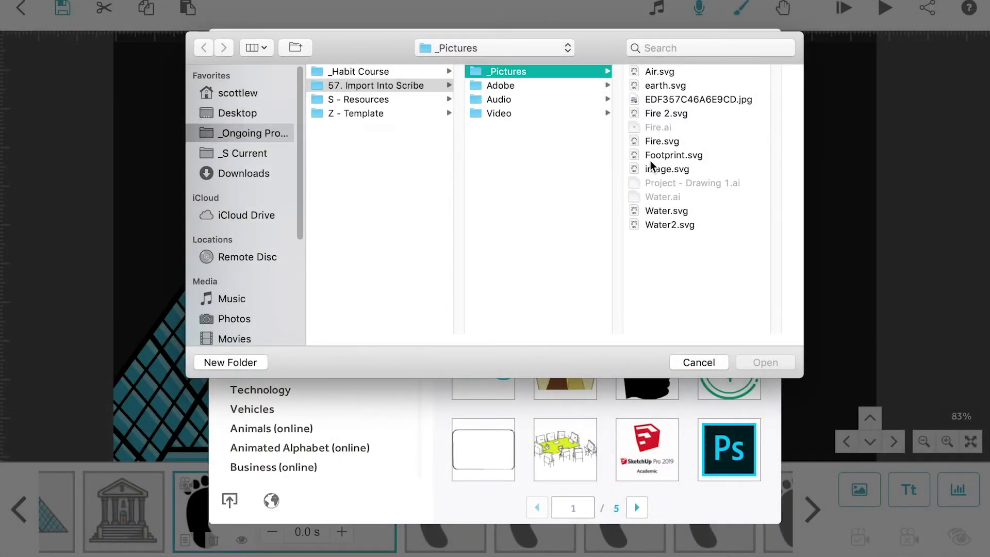
- Import Footprint.svg into VideoScribe, apply the Silhouette filter in white and adjust the footprints' placement on the canvas
{"action": "left_click", "coordinate": [652, 158]}
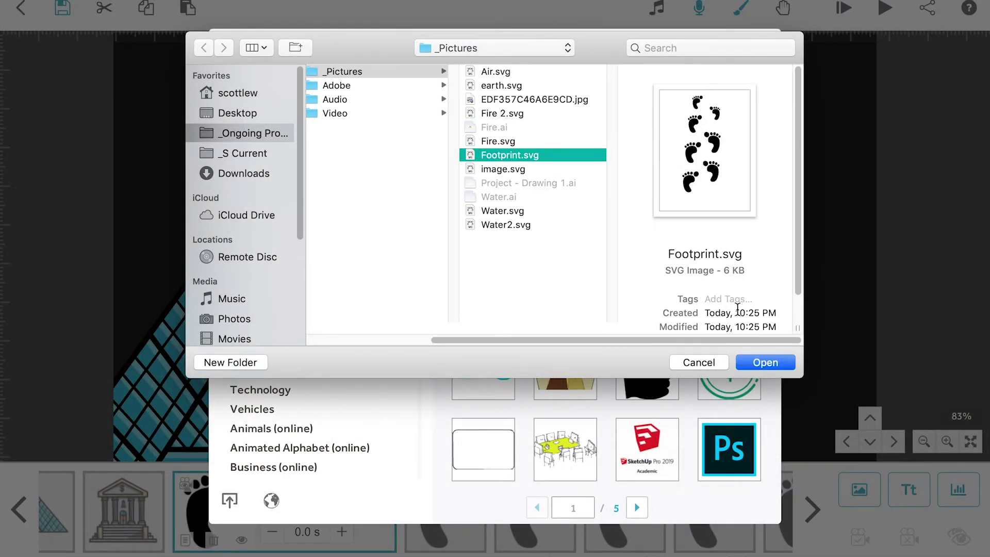
{"action": "left_click", "coordinate": [752, 362]}
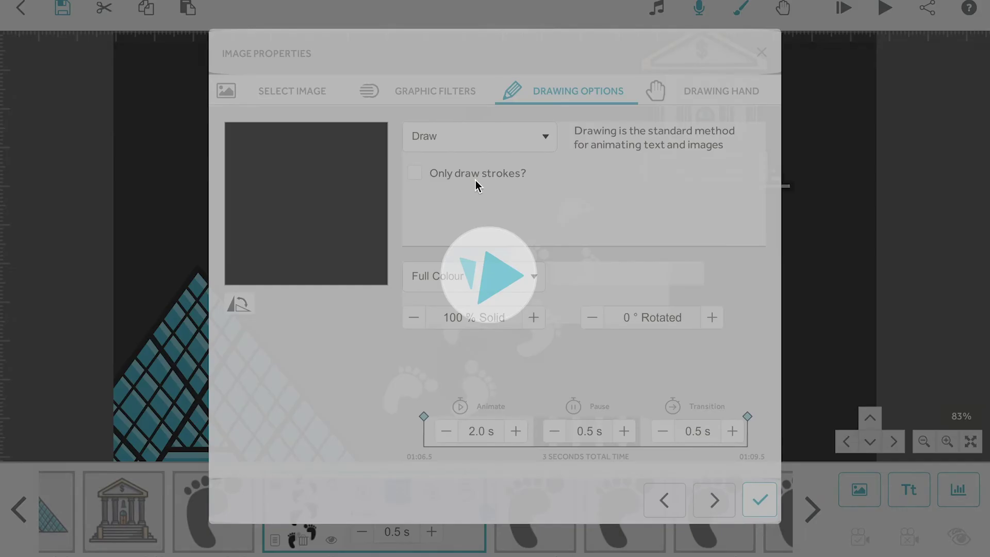
{"action": "left_click", "coordinate": [442, 274]}
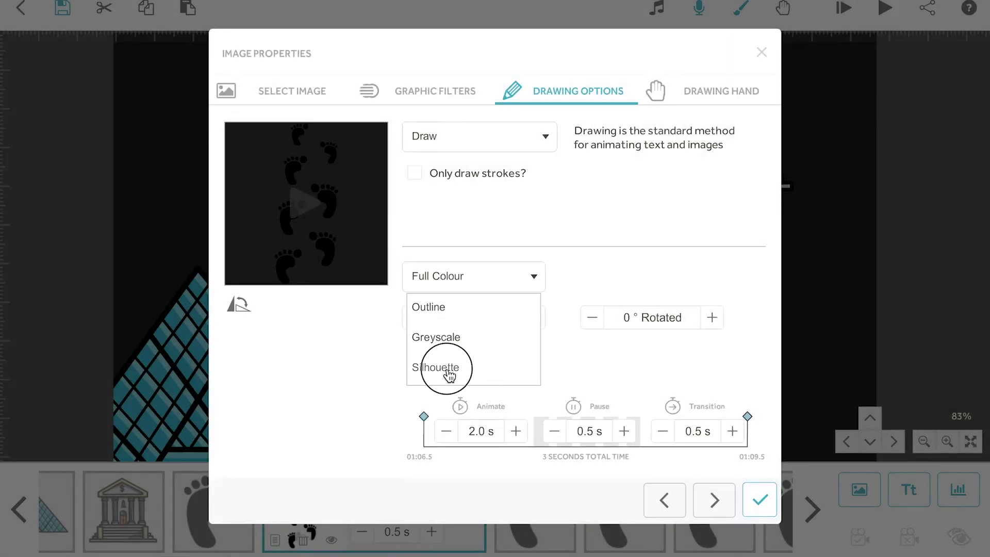
{"action": "left_click", "coordinate": [433, 367]}
{"action": "left_click", "coordinate": [379, 341]}
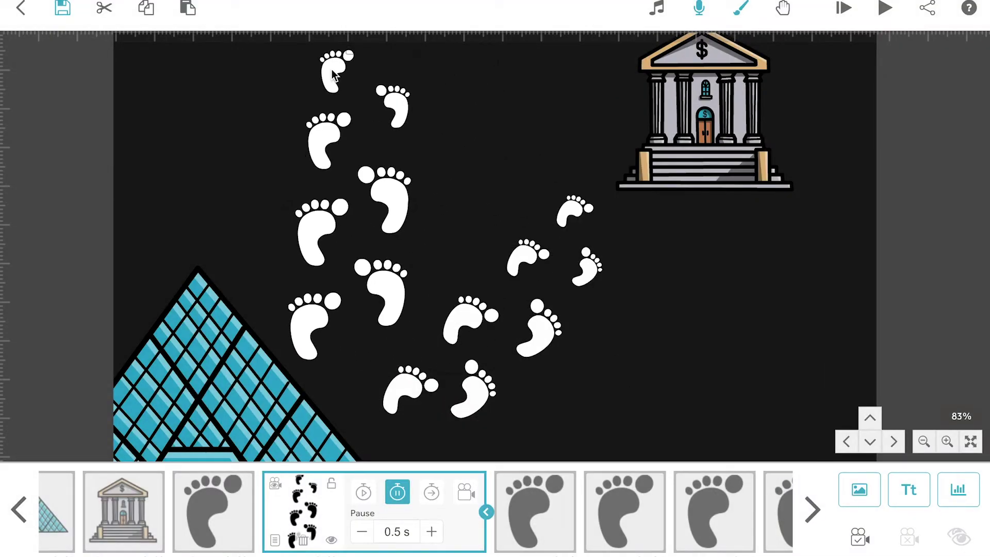
{"action": "left_click_drag", "start_coordinate": [314, 366], "coordinate": [267, 379]}
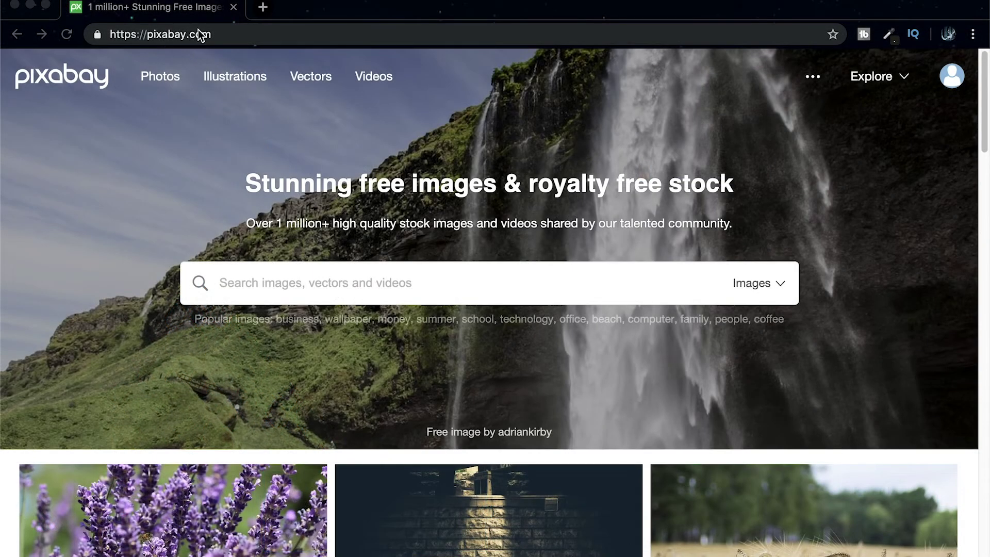
- Switch to pixabay.com in the browser, search vector graphics for "footprint" and look through the results
{"action": "left_click", "coordinate": [233, 33]}
{"action": "left_click", "coordinate": [187, 139]}
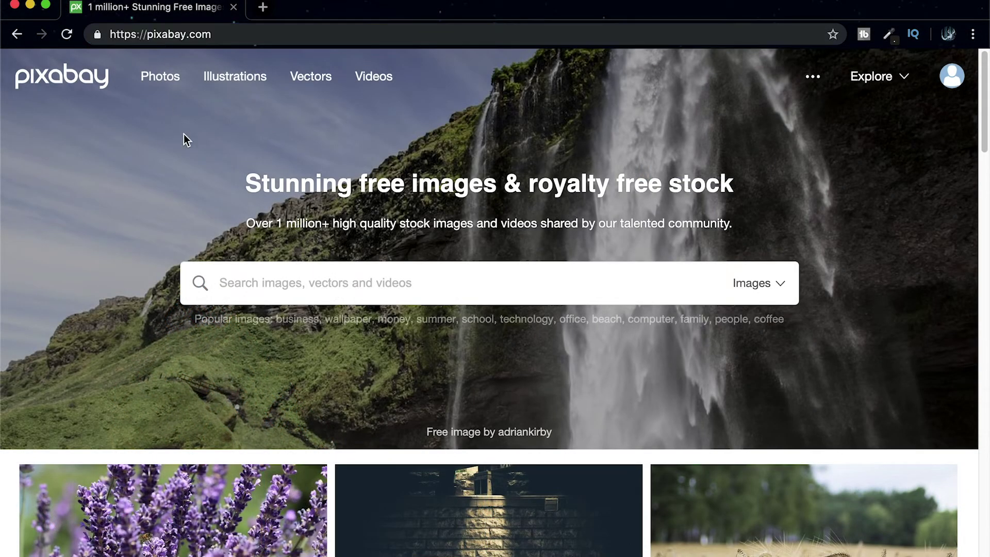
{"action": "left_click", "coordinate": [776, 298]}
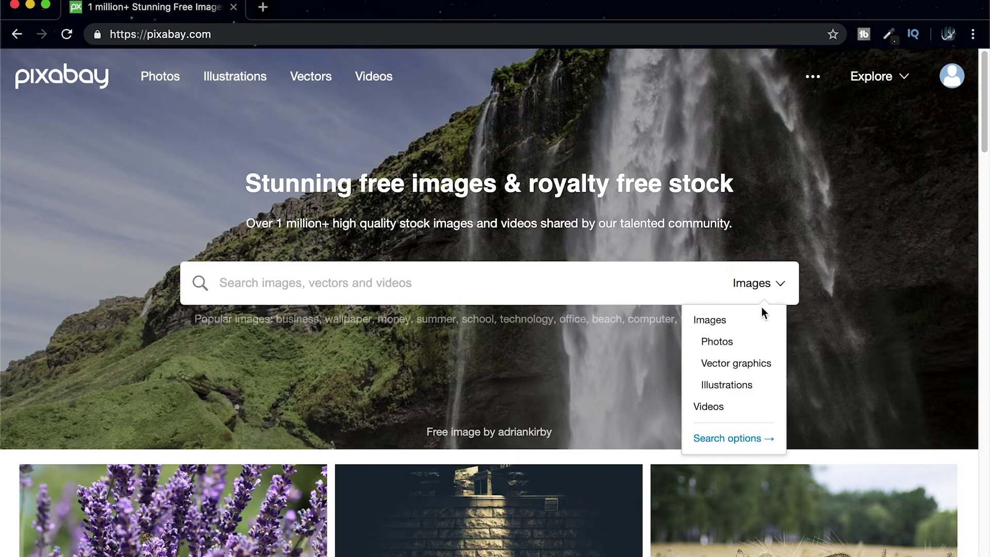
{"action": "left_click", "coordinate": [743, 365]}
{"action": "type", "text": "footprint"}
{"action": "key", "text": "Return"}
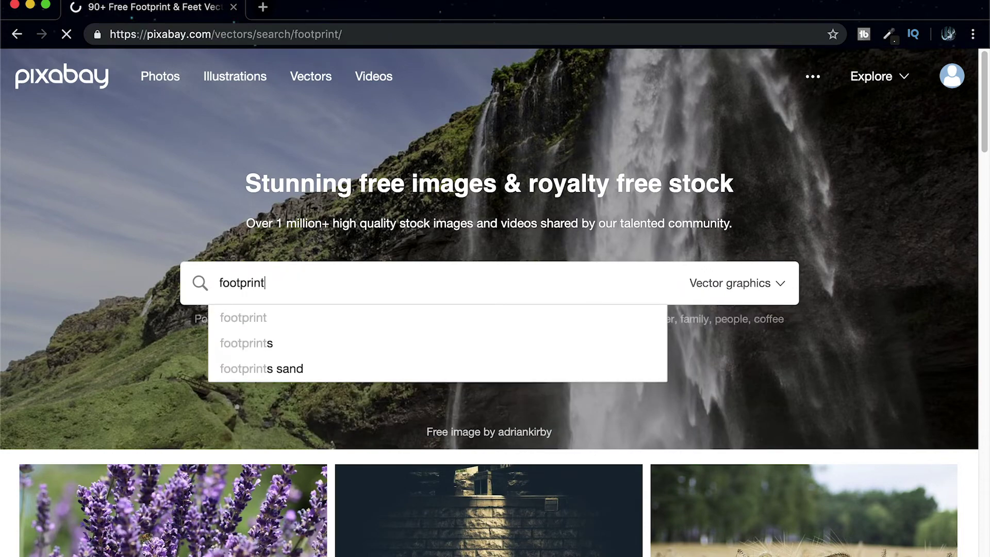
{"action": "scroll", "coordinate": [533, 401], "scroll_direction": "down", "scroll_amount": 8}
{"action": "scroll", "coordinate": [533, 401], "scroll_direction": "up", "scroll_amount": 5}
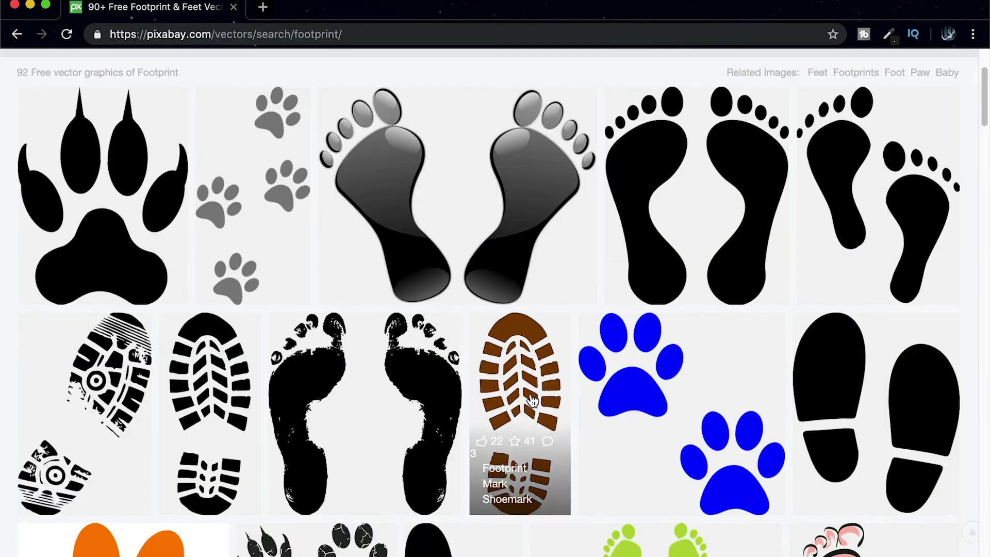
{"action": "scroll", "coordinate": [532, 401], "scroll_direction": "up", "scroll_amount": 3}
- Search the vector graphics for "car" and open the silver sports car image
{"action": "double_click", "coordinate": [250, 73]}
{"action": "type", "text": "car"}
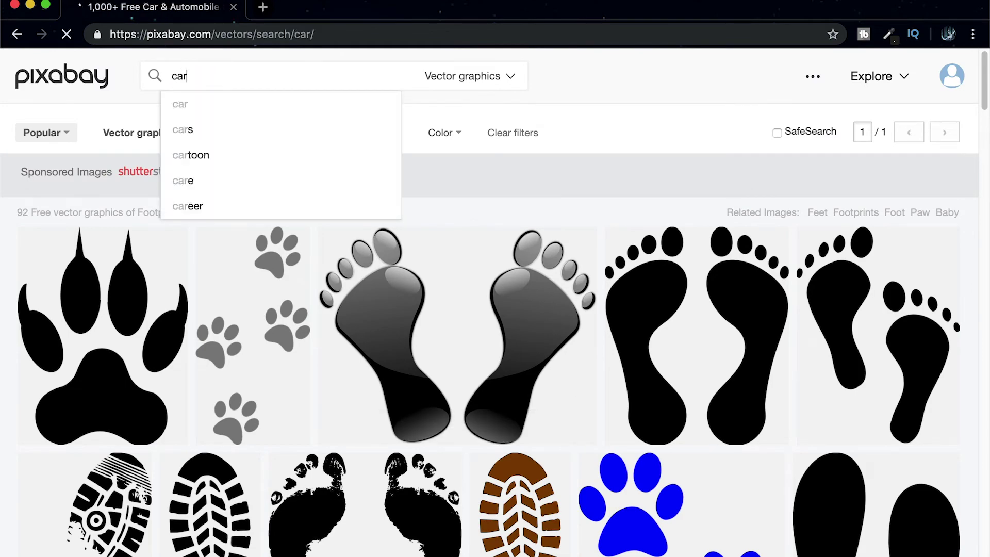
{"action": "scroll", "coordinate": [254, 465], "scroll_direction": "down", "scroll_amount": 15}
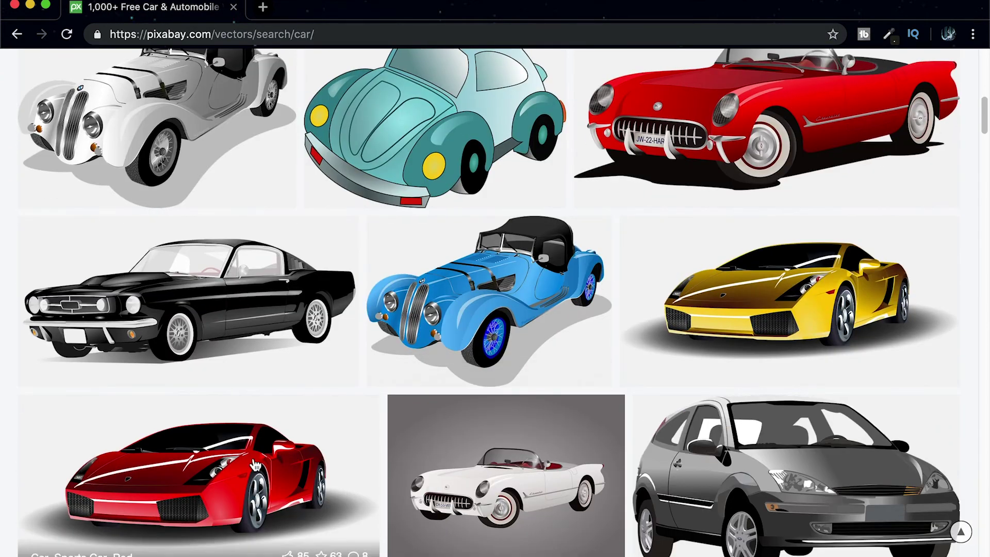
{"action": "scroll", "coordinate": [257, 413], "scroll_direction": "down", "scroll_amount": 6}
{"action": "left_click", "coordinate": [260, 356]}
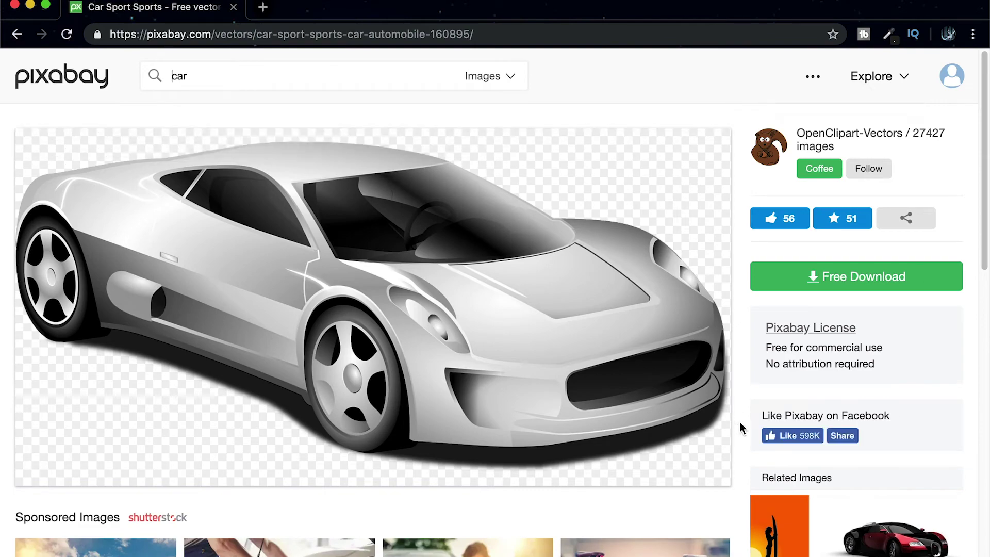
- Download the silver sports car from Pixabay as an SVG vector graphic
{"action": "left_click", "coordinate": [778, 281]}
{"action": "mouse_move", "coordinate": [926, 131]}
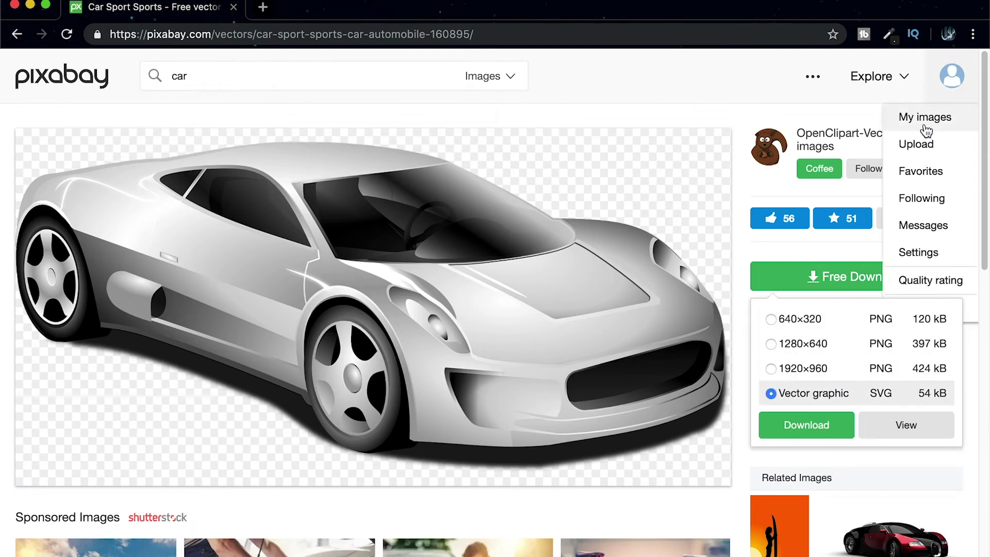
{"action": "left_click", "coordinate": [807, 425]}
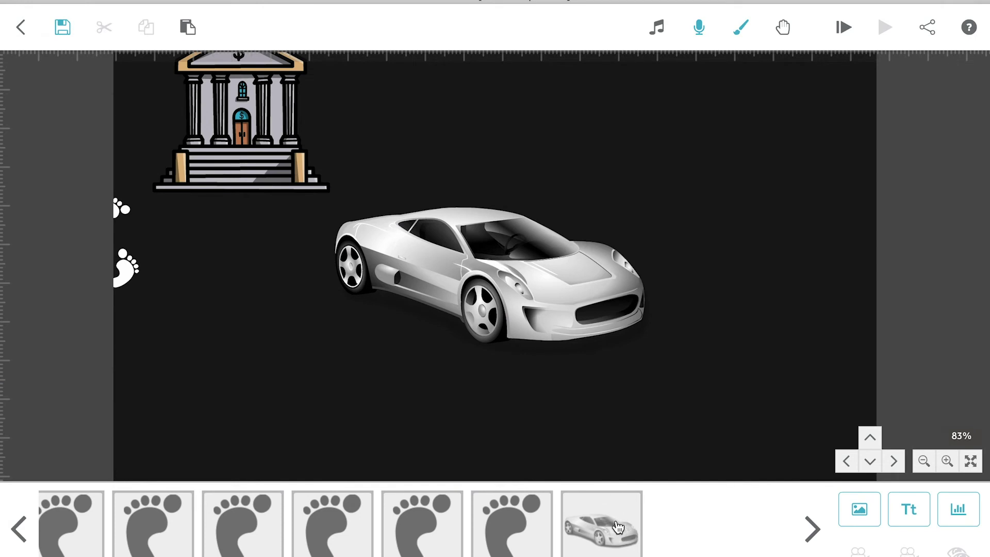
- Switch to VideoScribe, preview the sports car's drawing animation from its timeline element, stop playback and reselect the car
{"action": "left_click", "coordinate": [619, 527]}
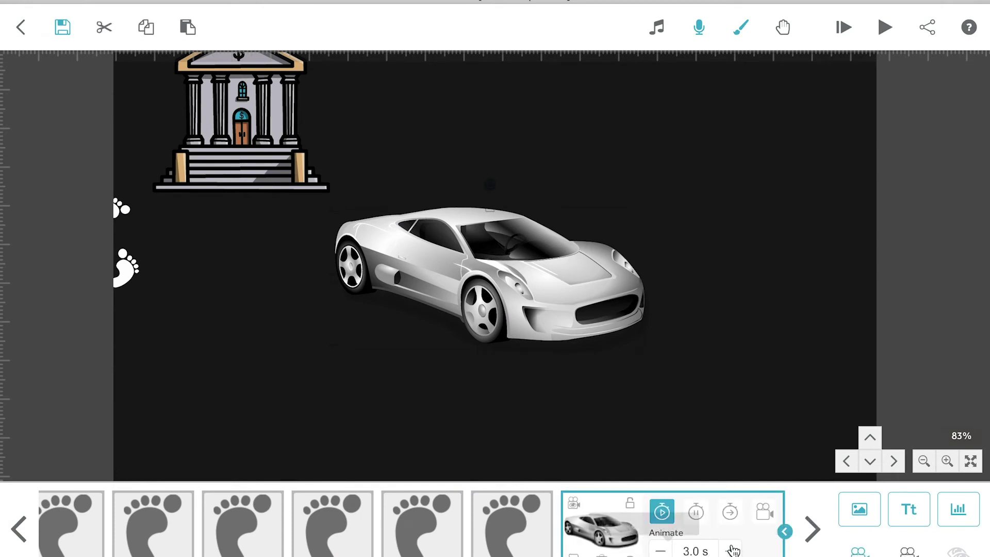
{"action": "right_click", "coordinate": [592, 528]}
{"action": "left_click", "coordinate": [604, 504]}
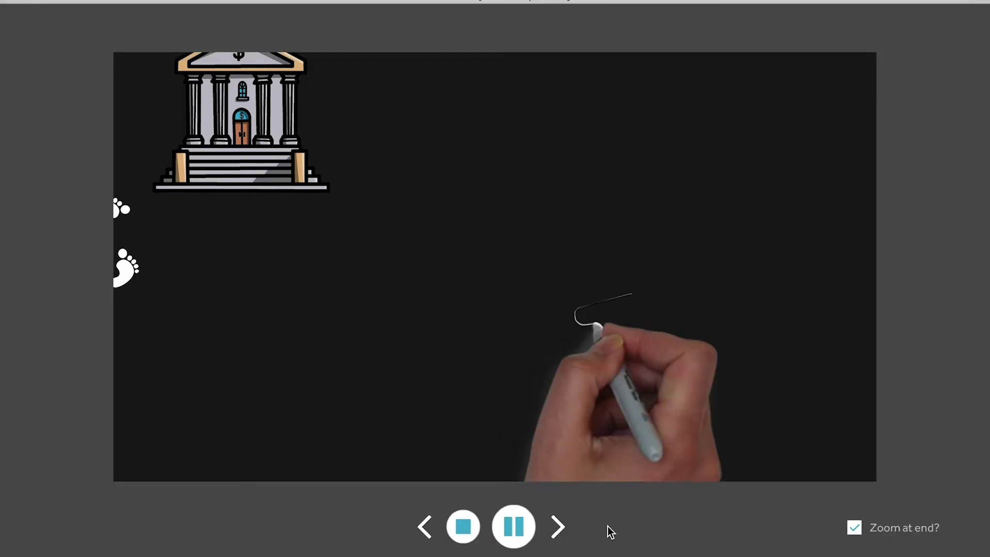
{"action": "left_click", "coordinate": [564, 531]}
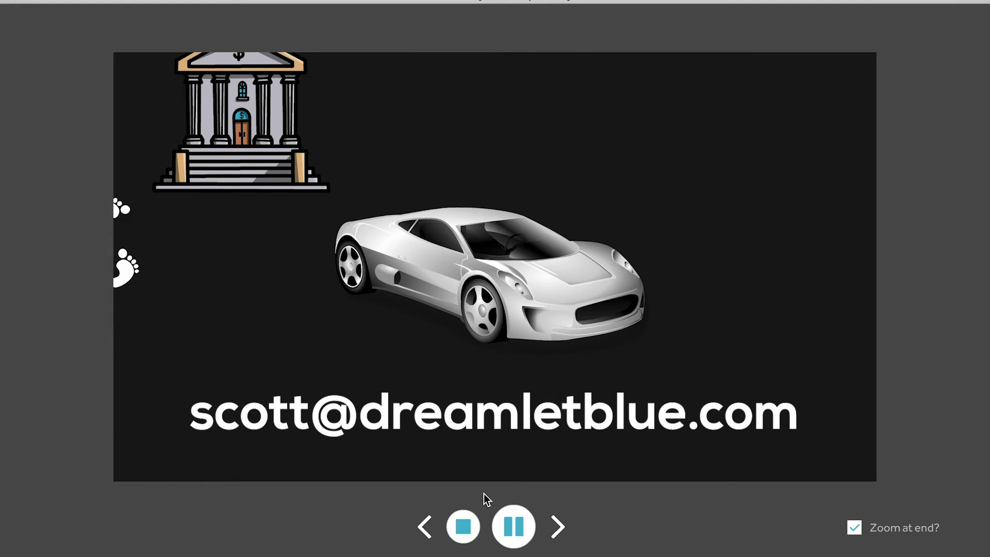
{"action": "left_click", "coordinate": [464, 526]}
{"action": "left_click", "coordinate": [586, 510]}
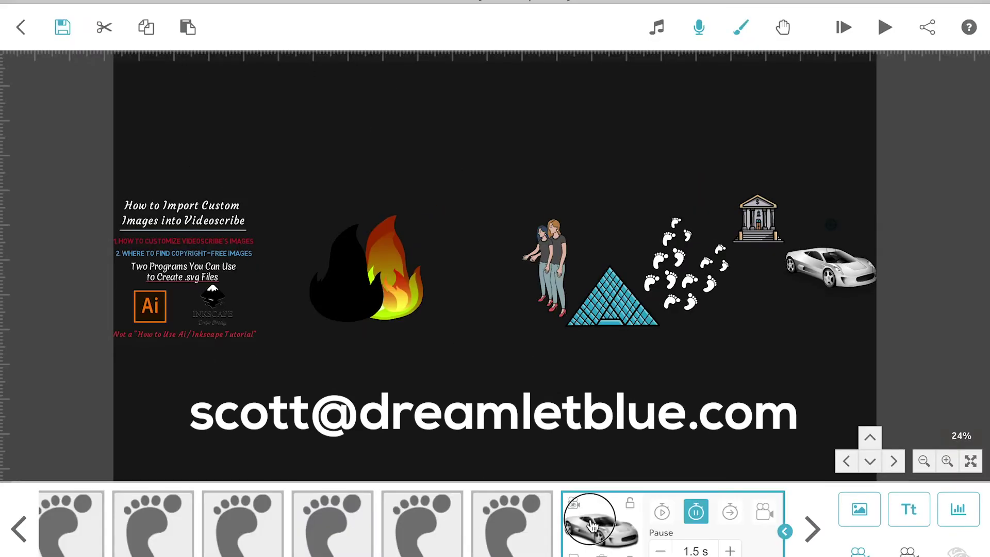